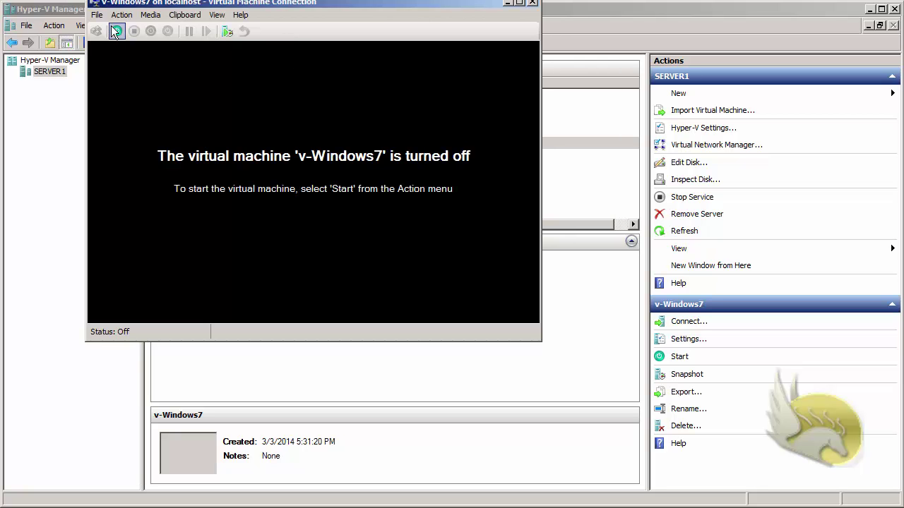
Step: Start the v-Windows7 virtual machine and boot it from the CD or DVD
left_click(113, 35)
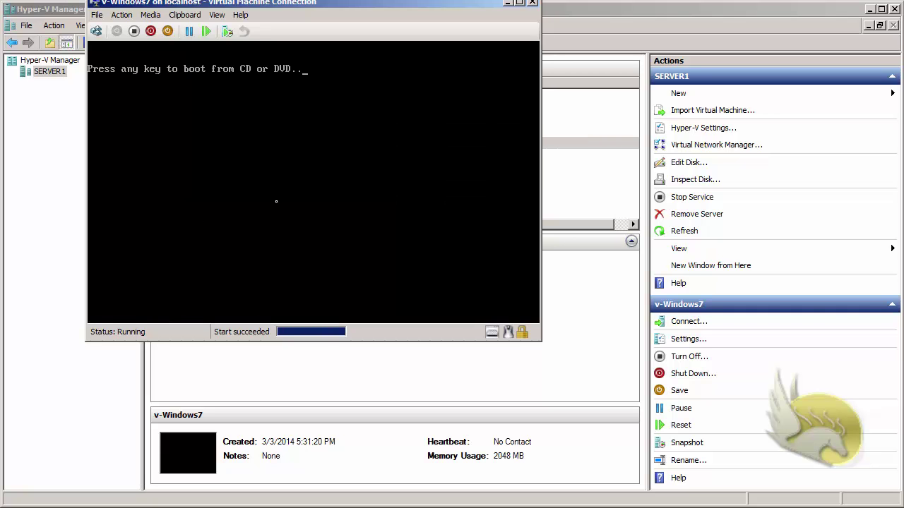
key("Return")
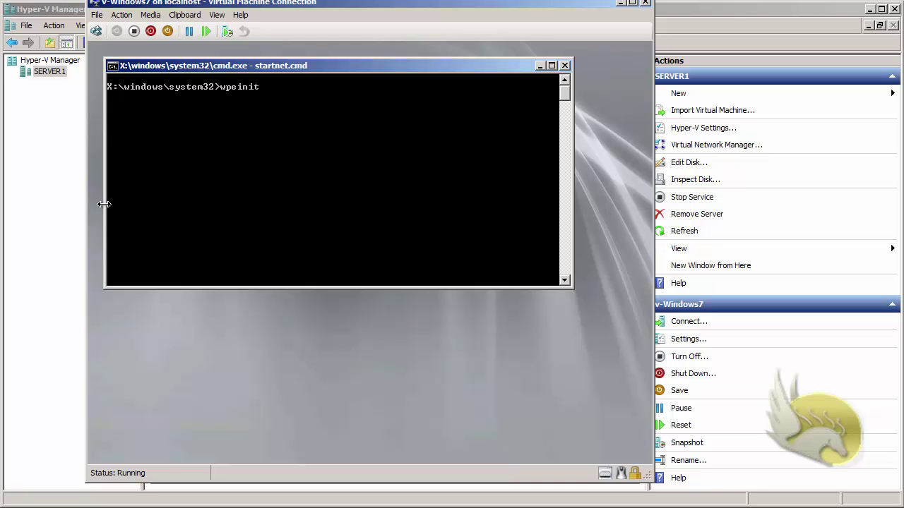
Step: Switch to Windows Explorer and share the windowspeimage folder on All Backups (R:) under the share name windowspeimage
key("alt+Tab")
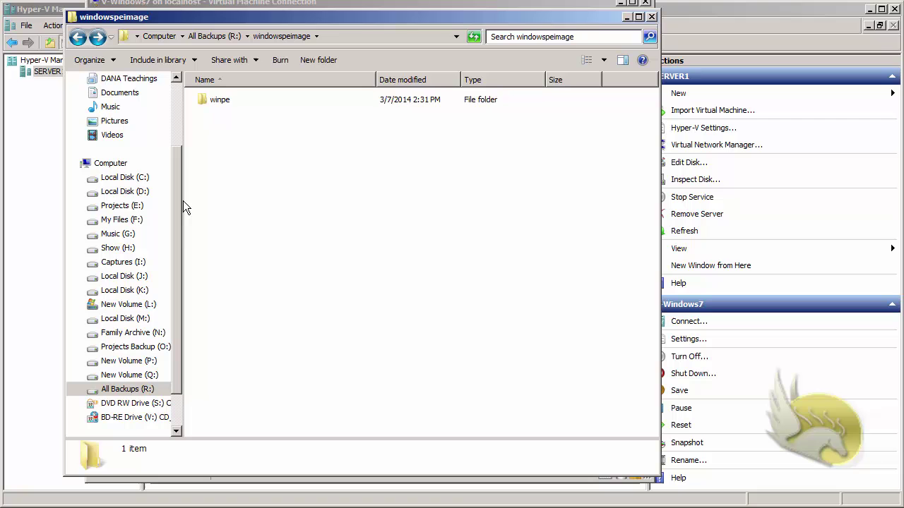
left_click(223, 106)
left_click(224, 106)
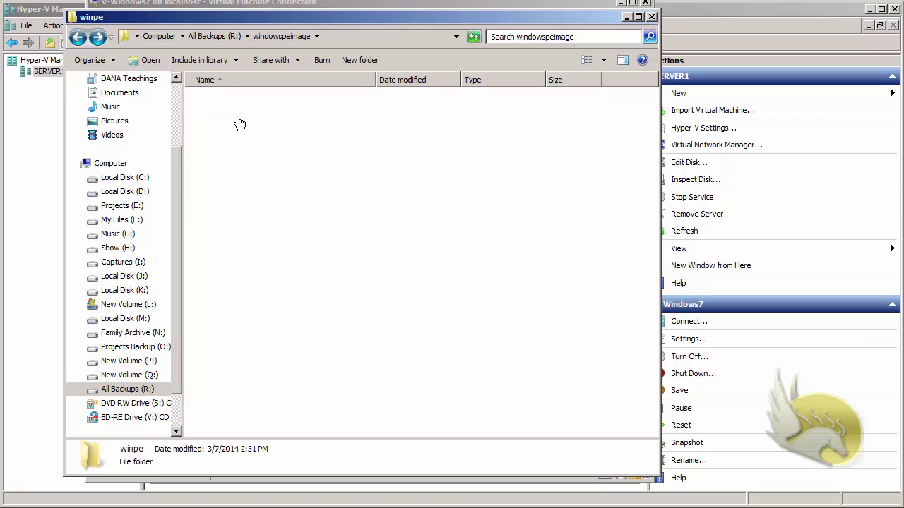
left_click(77, 36)
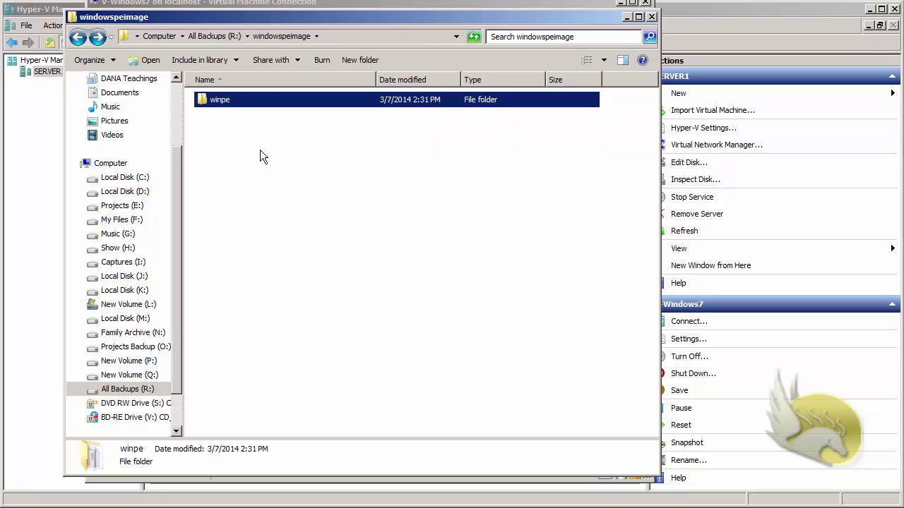
left_click(228, 35)
right_click(236, 228)
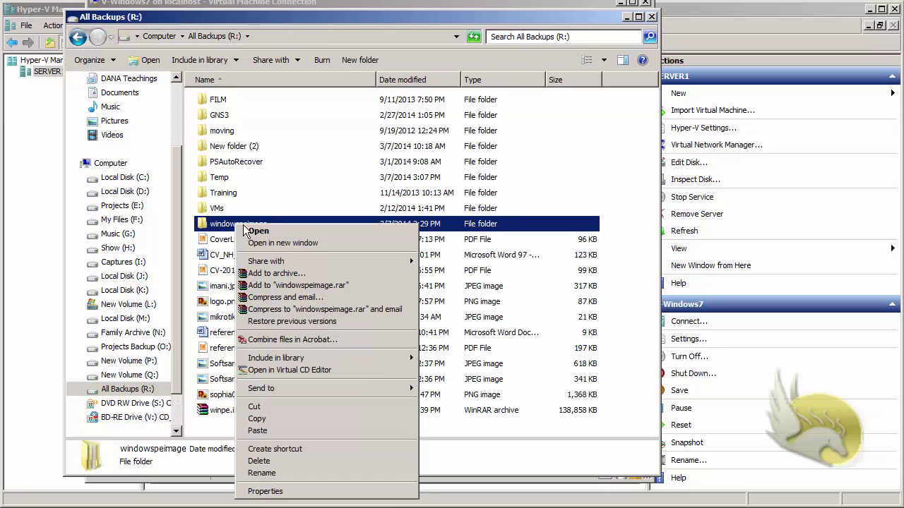
left_click(313, 492)
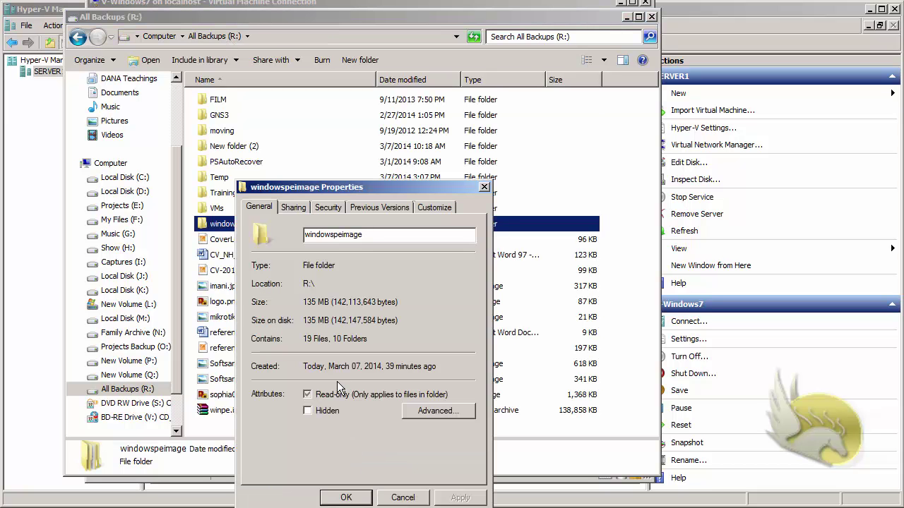
left_click(294, 207)
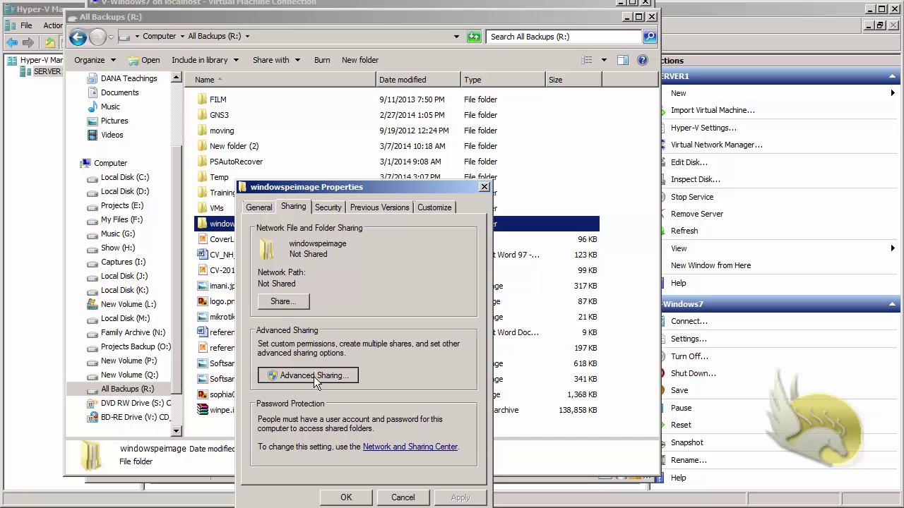
left_click(315, 375)
left_click(277, 231)
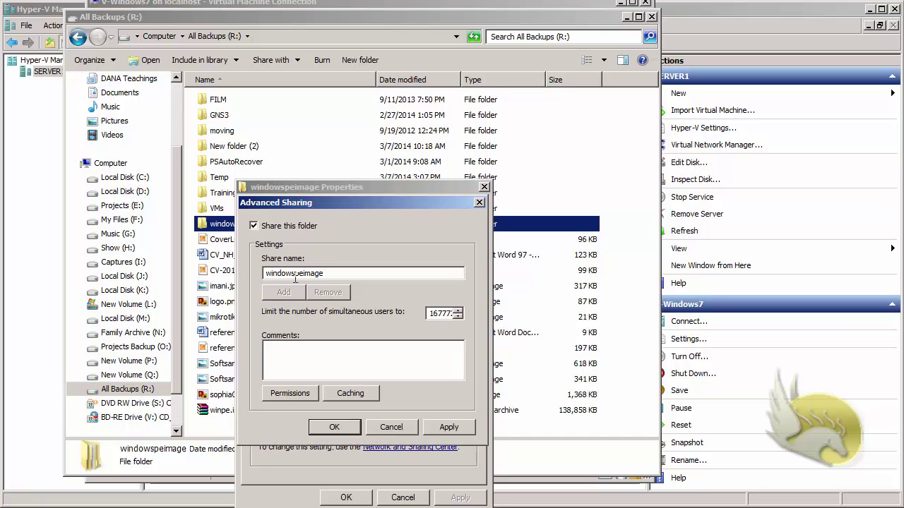
left_click(331, 429)
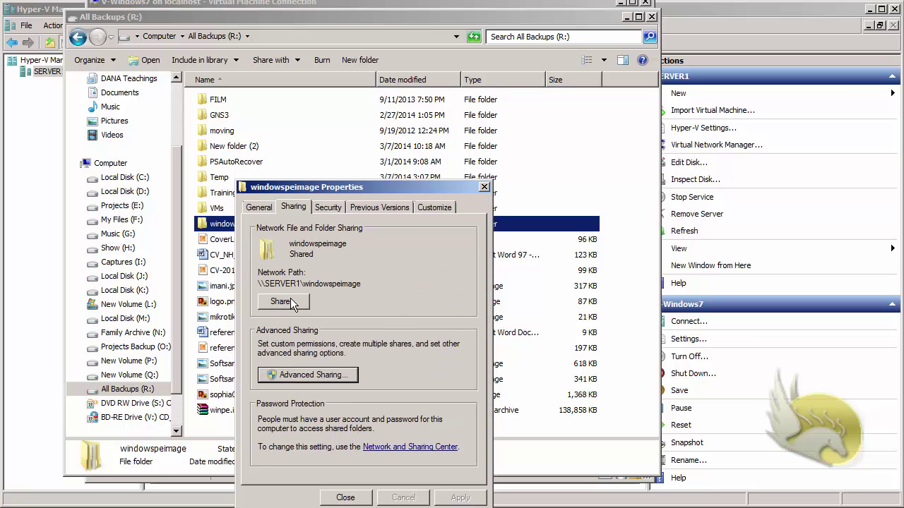
Step: Allow Everyone Full Control in the share permissions of windowspeimage, then put the Explorer window away
left_click(313, 375)
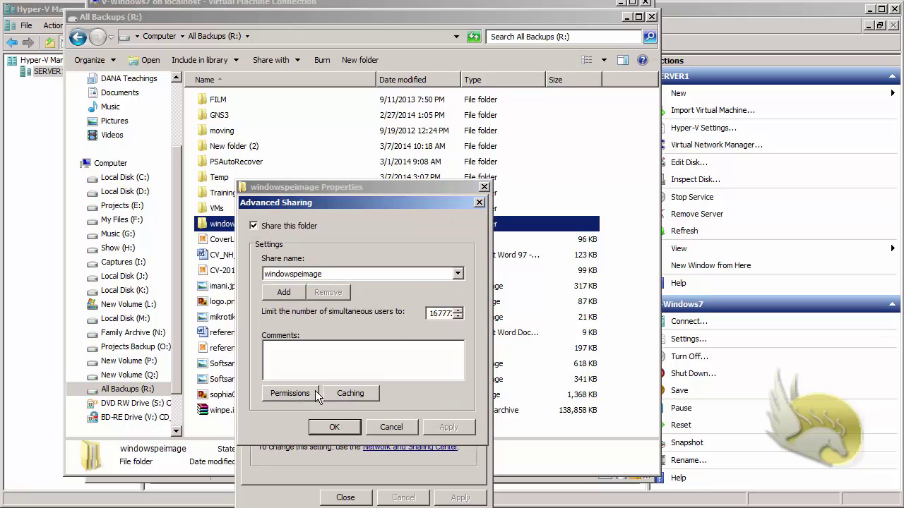
left_click(315, 390)
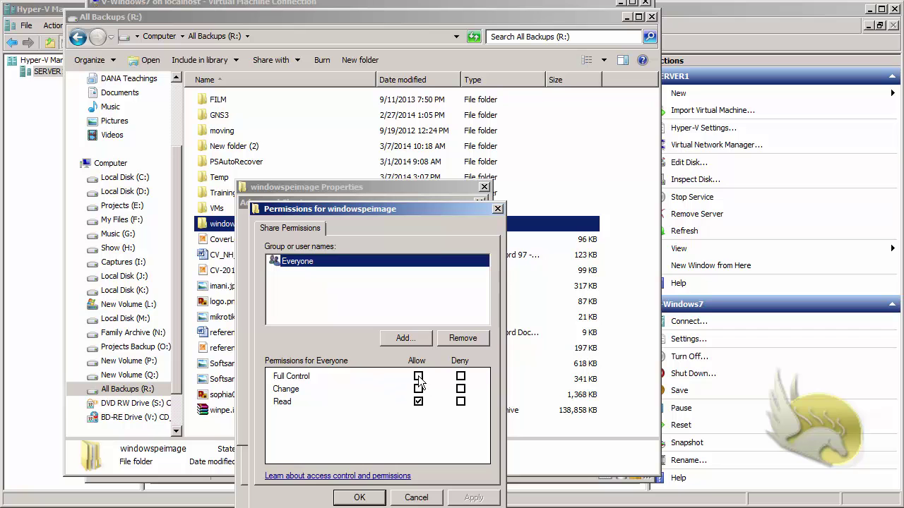
left_click(418, 377)
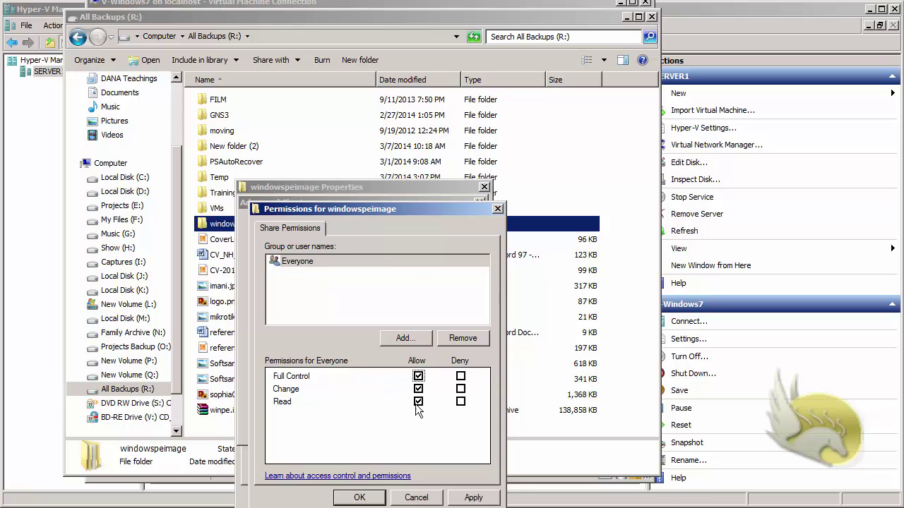
left_click(359, 497)
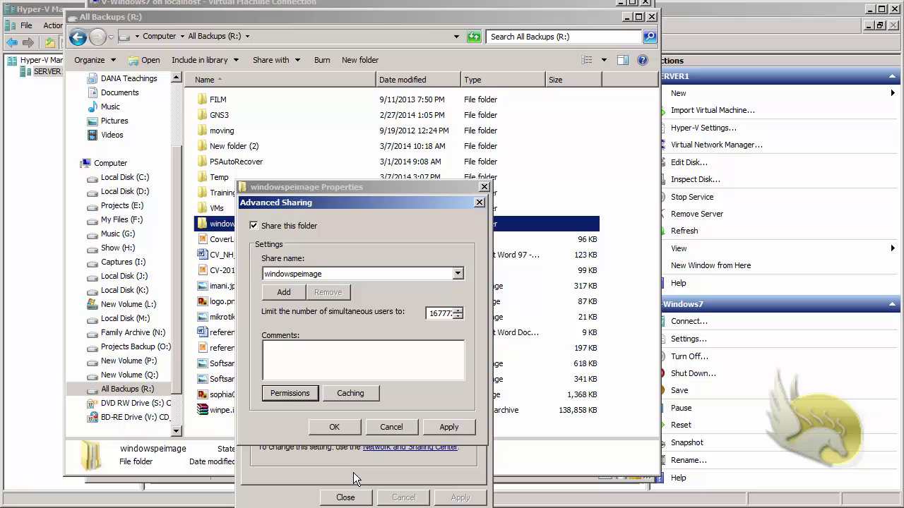
left_click(335, 429)
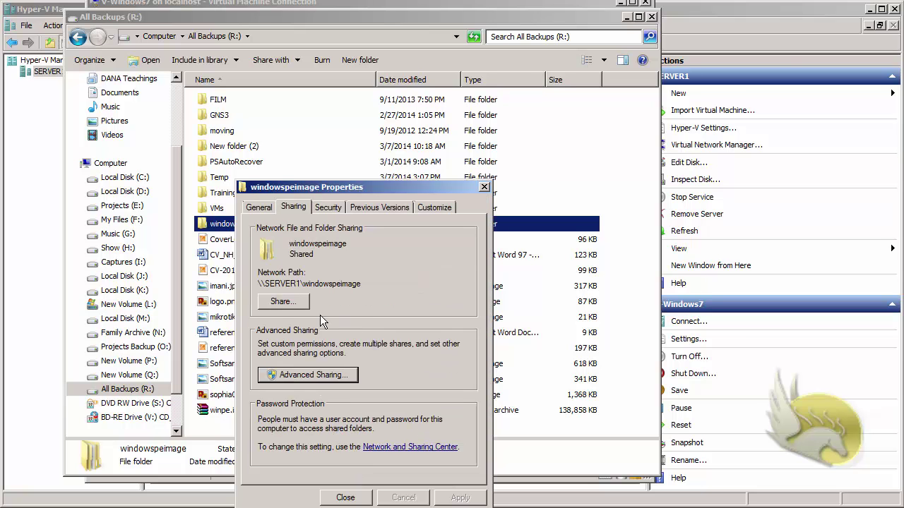
left_click(337, 497)
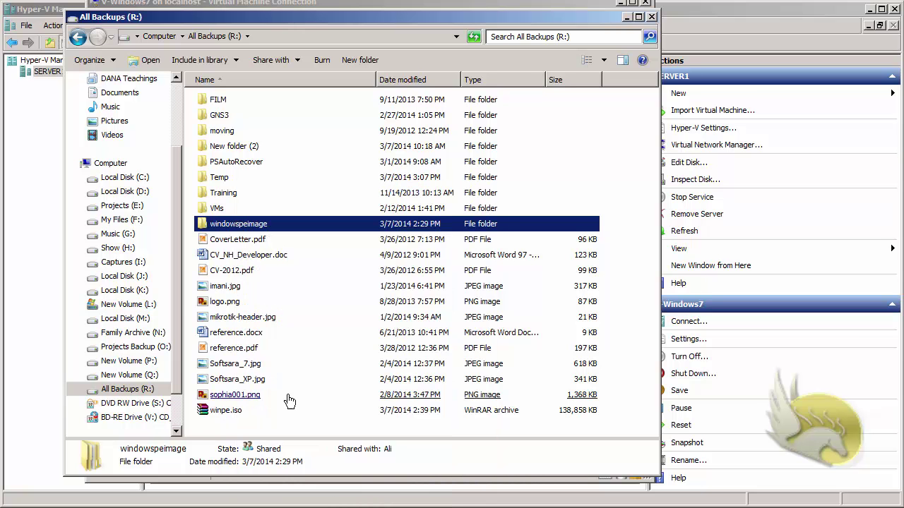
left_click(627, 19)
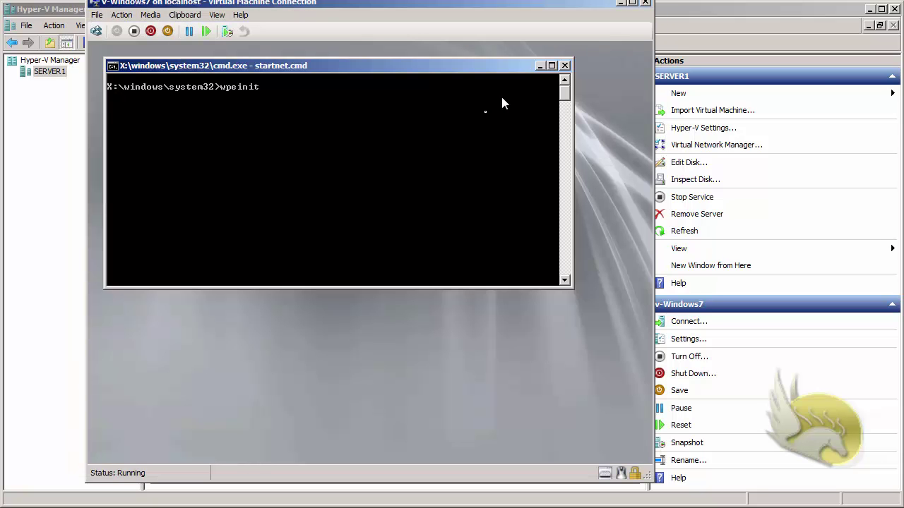
Step: Start diskpart at the virtual machine's X:\windows\system32 command prompt
left_click(387, 173)
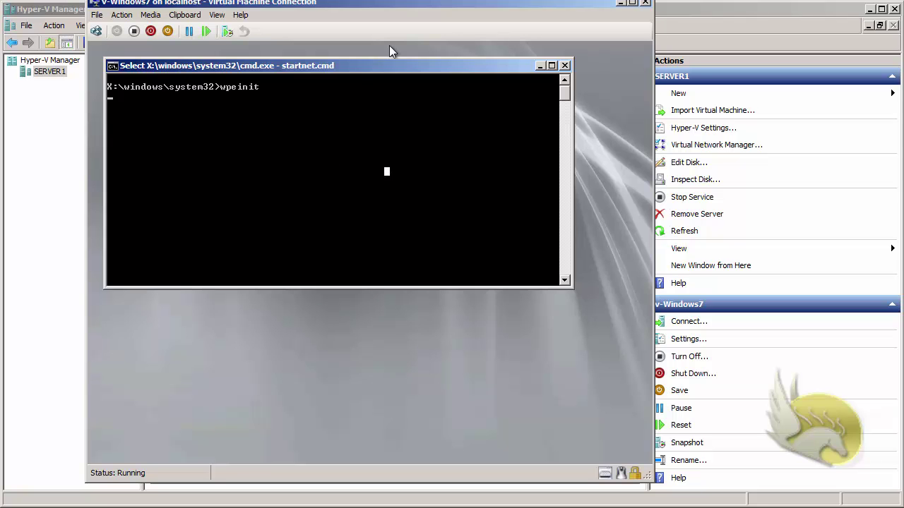
key("Escape")
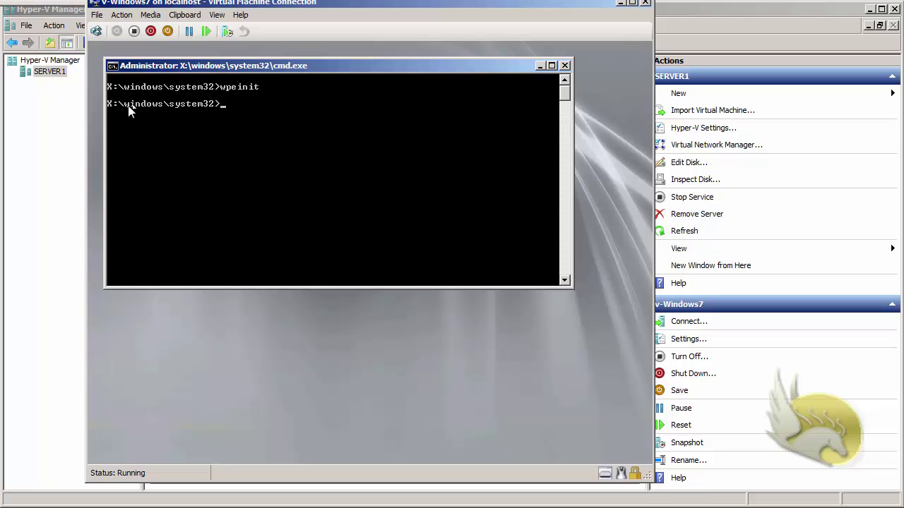
left_click_drag(121, 106, 109, 111)
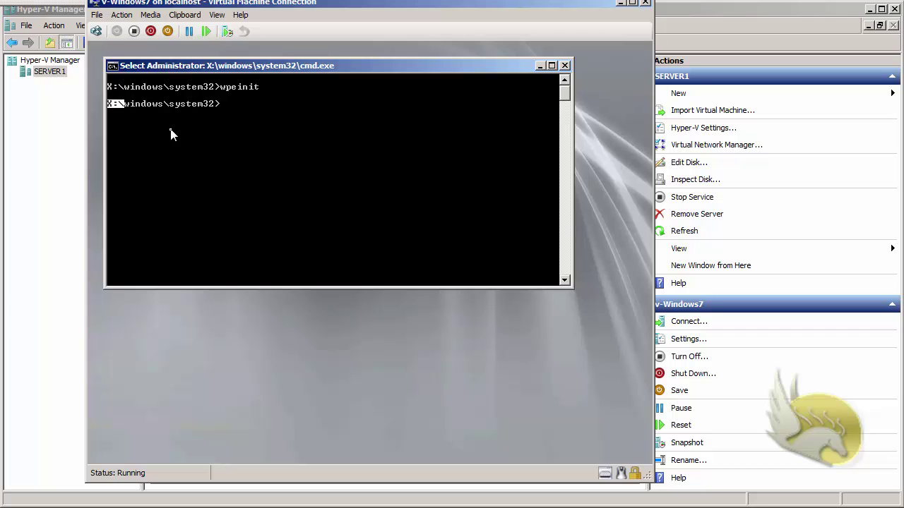
type("dis")
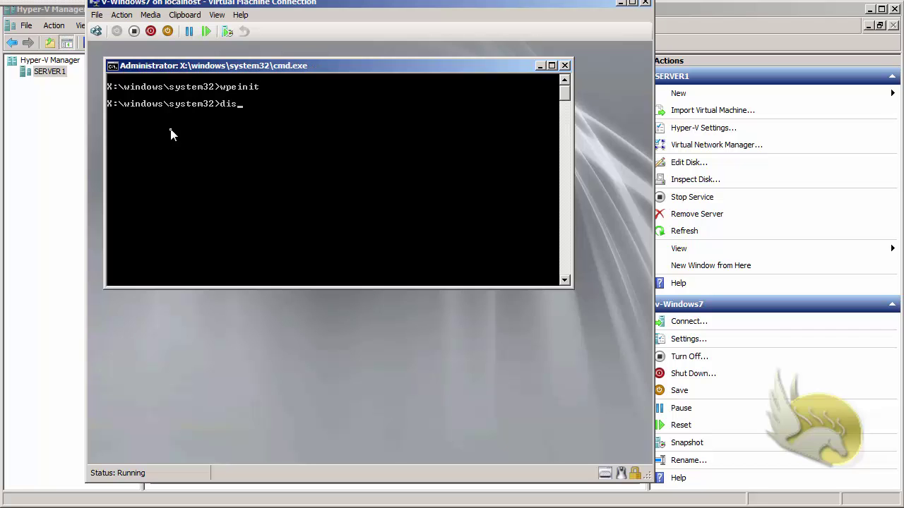
type("kpart")
key("Return")
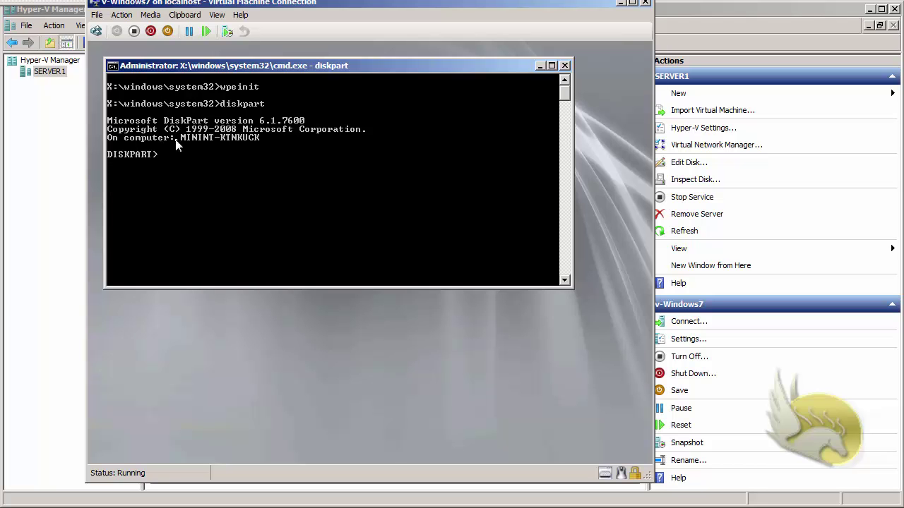
Step: List the volumes in DiskPart and examine the drive letters, labels and sizes of the partitions
key("Return")
type("list")
key("Return")
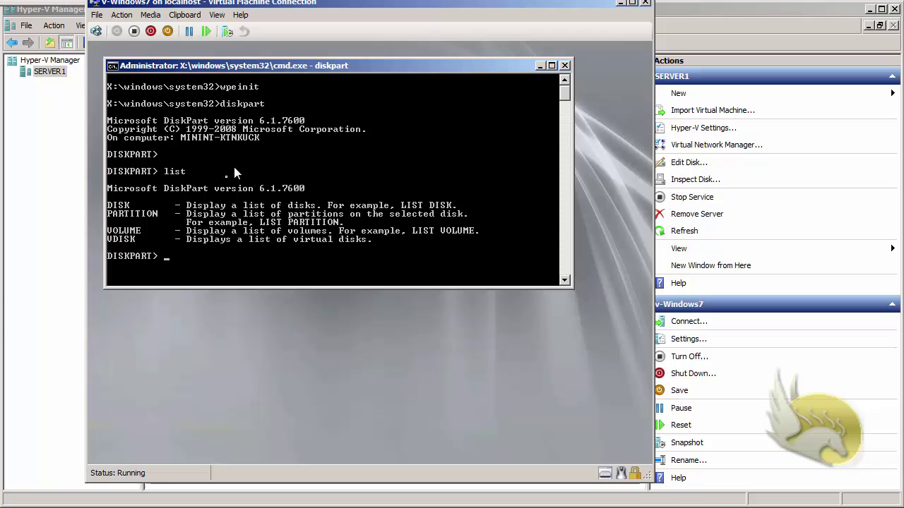
type("list volume")
key("Return")
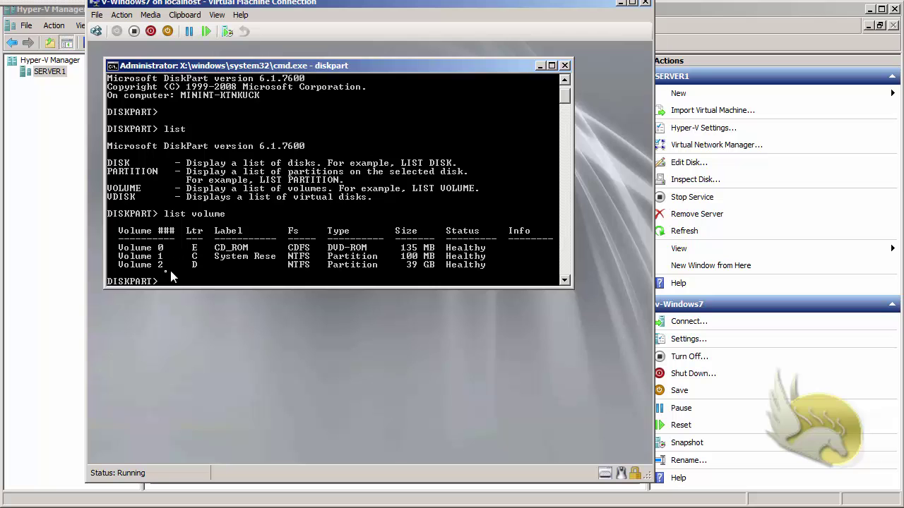
left_click_drag(202, 260, 284, 259)
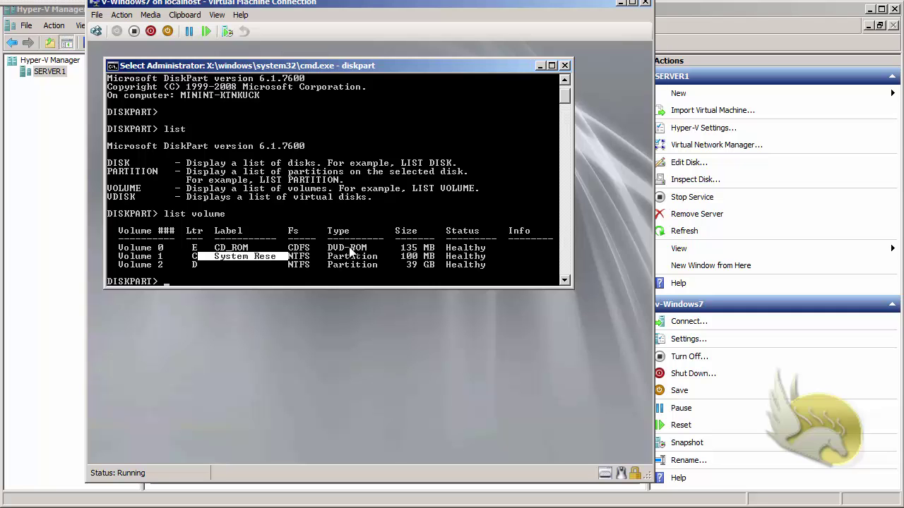
left_click_drag(391, 258, 435, 262)
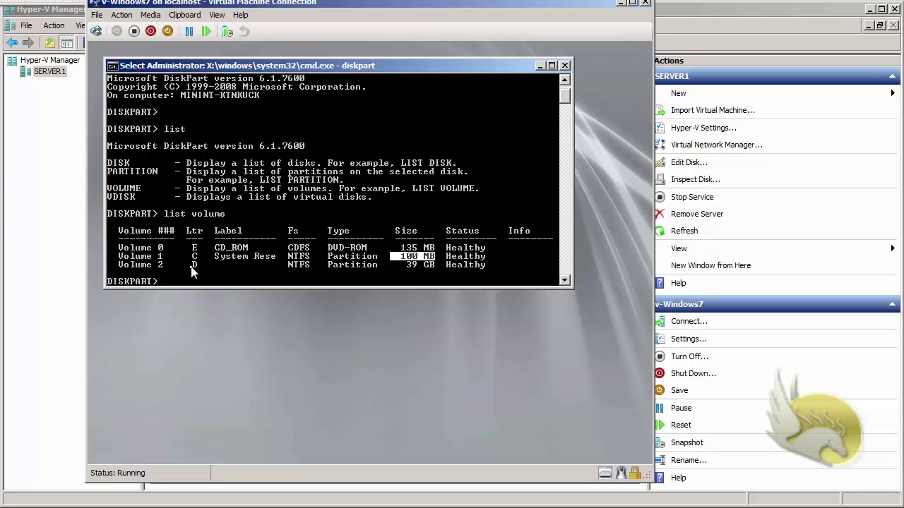
left_click_drag(189, 265, 485, 271)
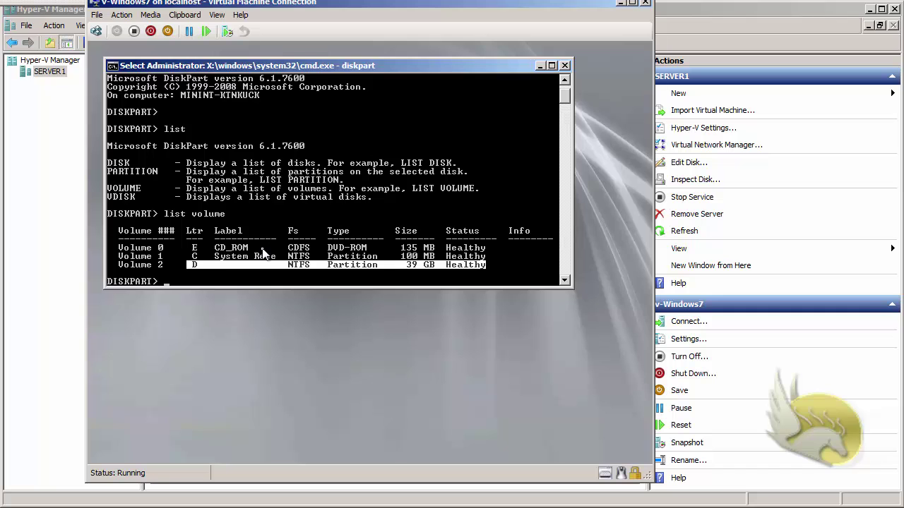
key("Return")
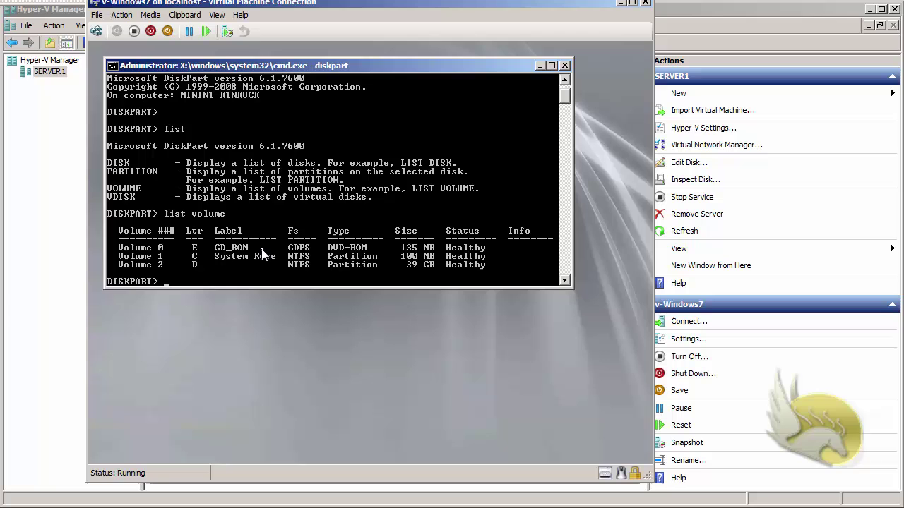
Step: Leave DiskPart and return to the X:\windows\system32 command prompt
type("exi")
key("Return")
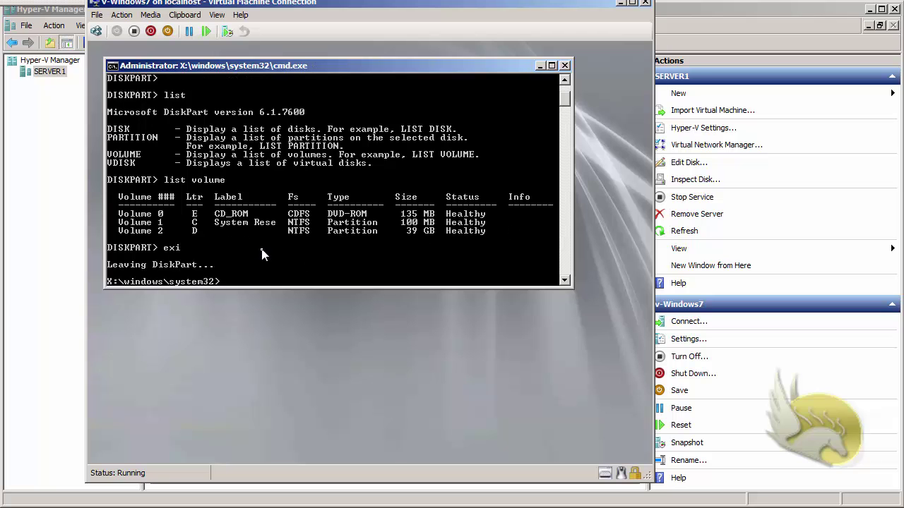
key("Return")
key("Return")
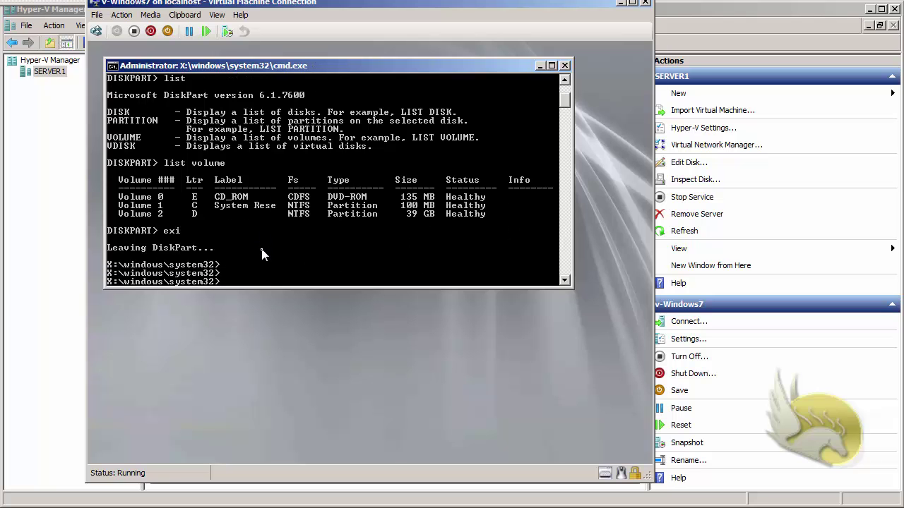
Step: Try to run the ImageX tool from X:\windows\system32, both as imagex and as imagex.exe
type("imagex")
key("Return")
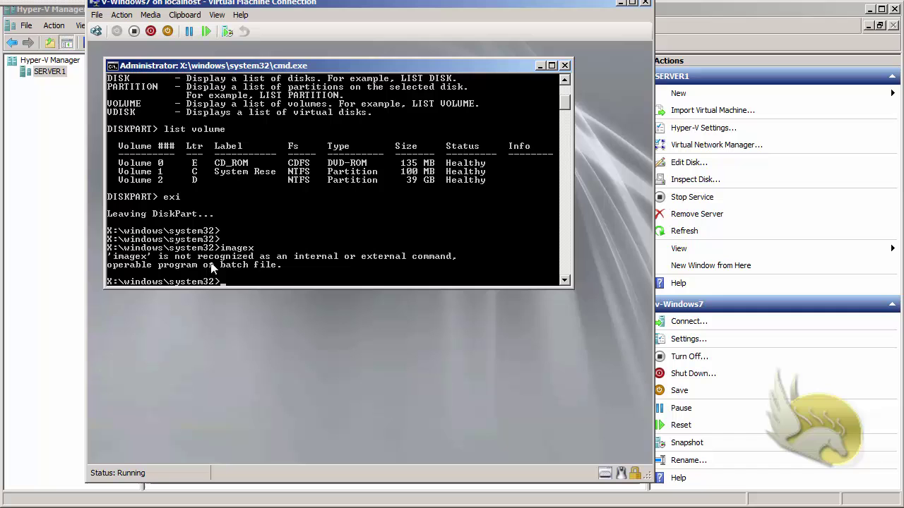
type("imagex.exe")
key("Return")
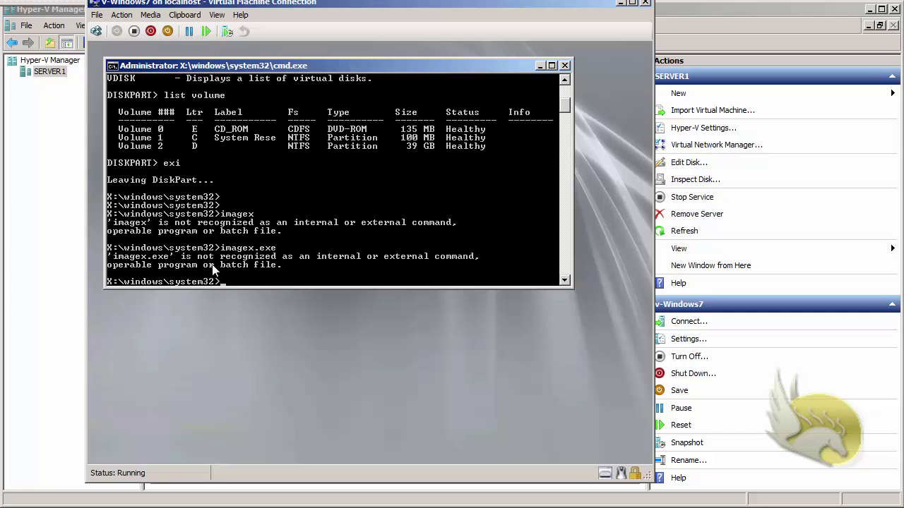
key("Return")
key("Return")
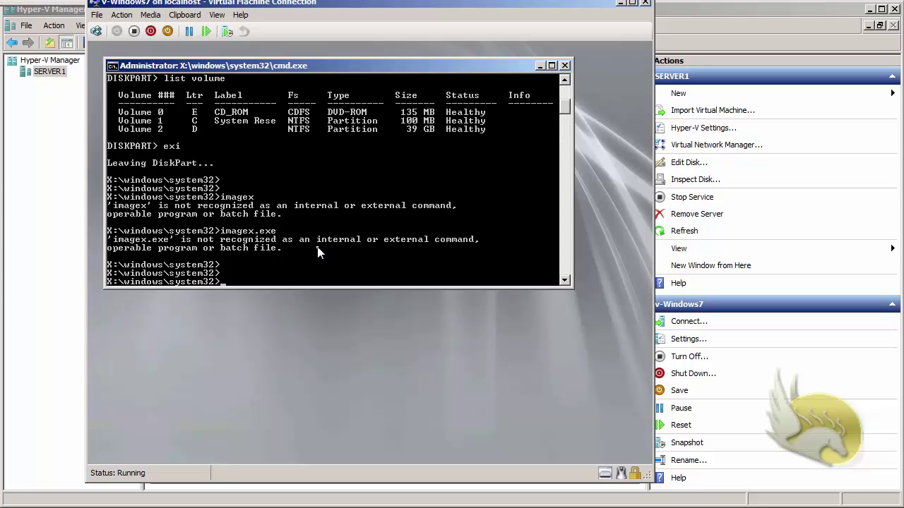
Step: Display the full network configuration with ipconfig /all and examine the Local Area Connection adapter's details
type("ipconfig /all")
key("Return")
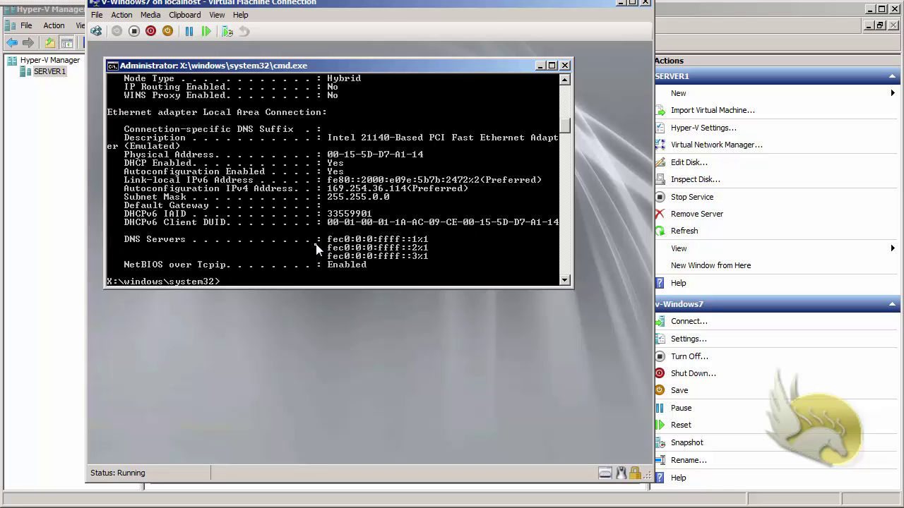
scroll(315, 248, "up", 1)
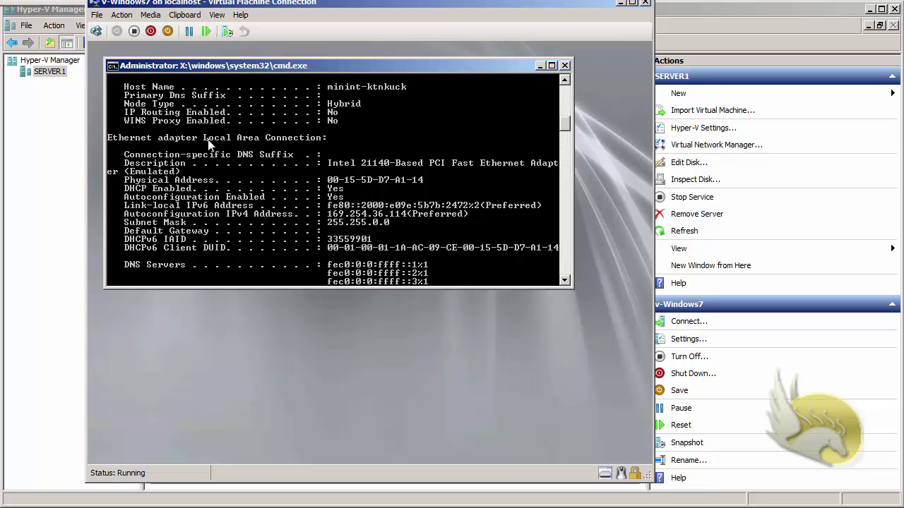
Step: Examine the Local Area Connection adapter's name, autoconfiguration IPv4 address and remaining settings in the ipconfig output
left_click_drag(207, 145, 326, 145)
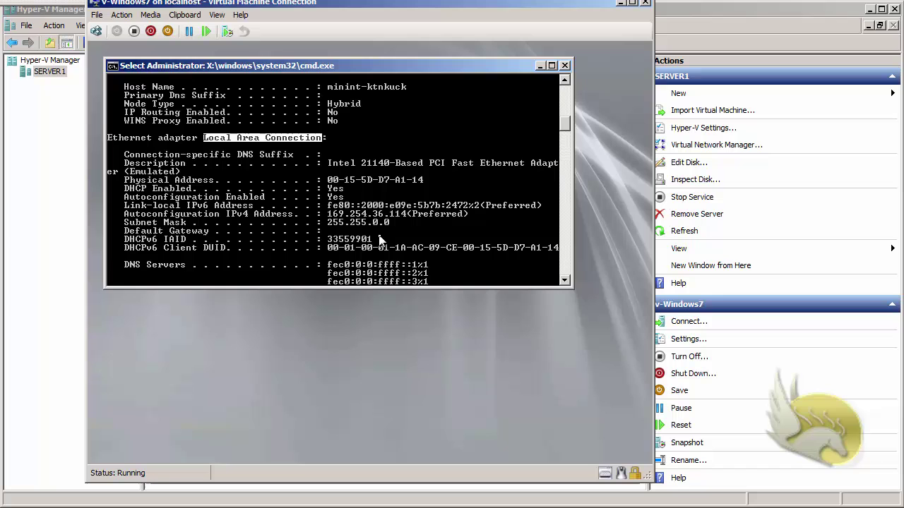
left_click_drag(329, 213, 407, 218)
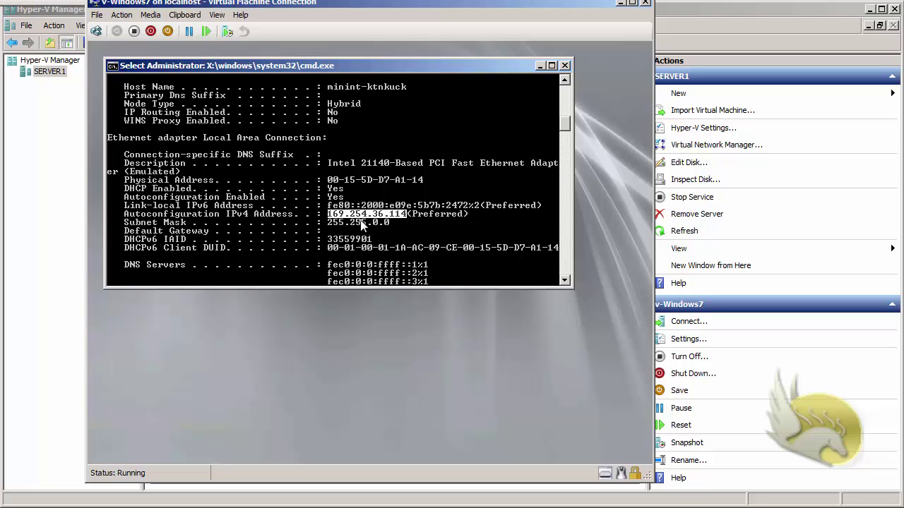
scroll(353, 224, "down", 1)
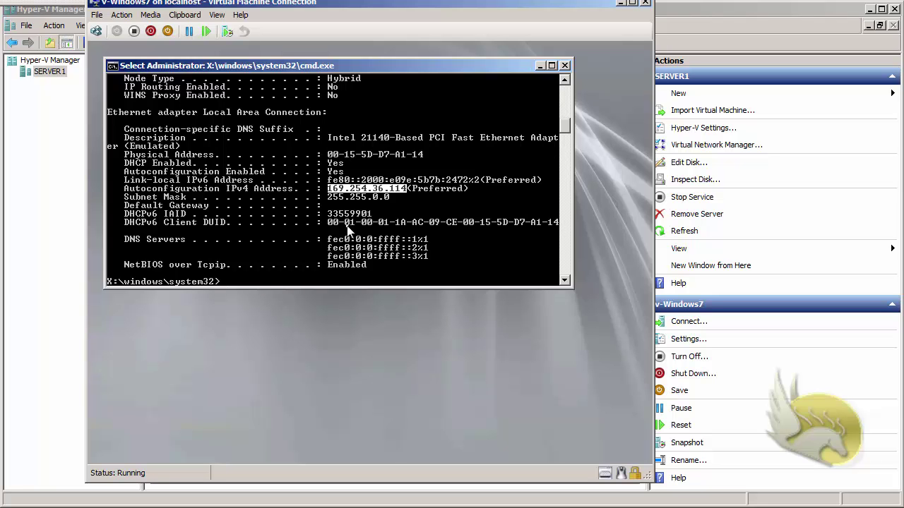
Step: Use netsh interface ipv4 add address to give "Local Area Connection" the address 172.16.10.112 with mask 255.255.255.0
key("Return")
type("net")
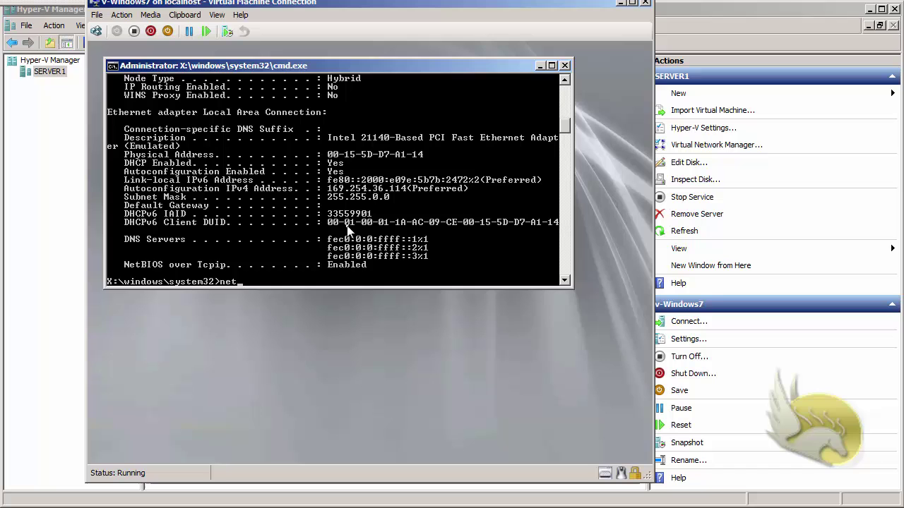
type("sh interface ipv4 add addre")
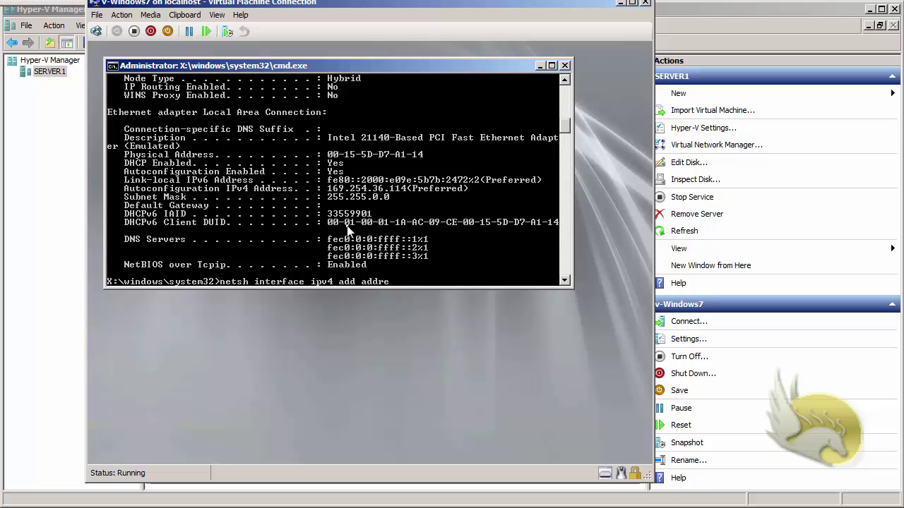
type("ss \"Local Area Connection")
left_click_drag(205, 113, 322, 114)
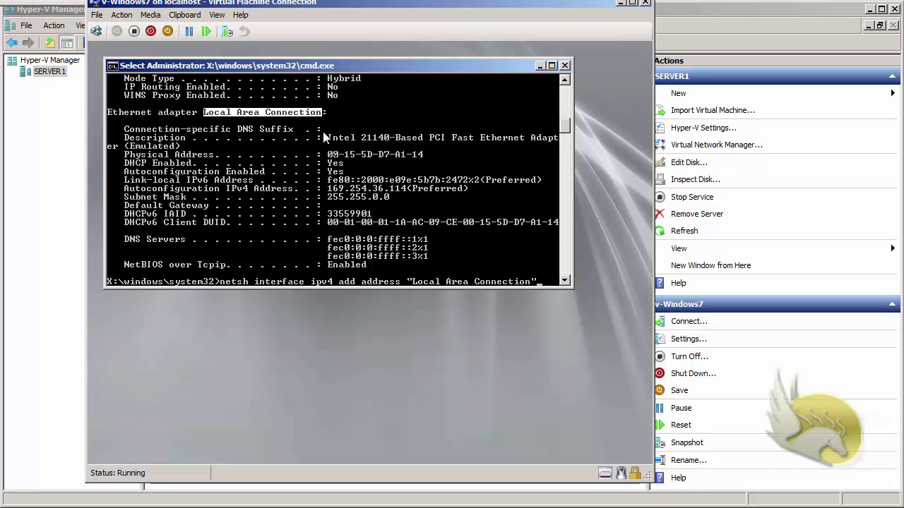
left_click(545, 281)
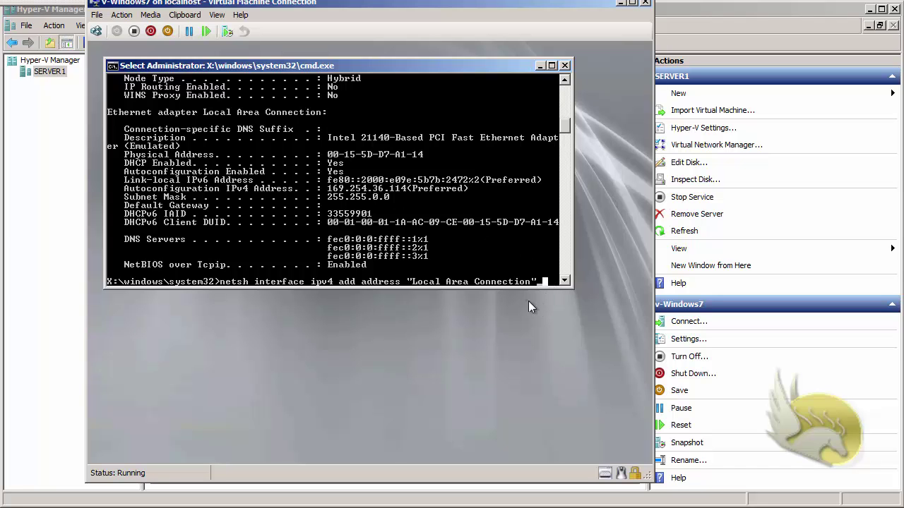
key("Escape")
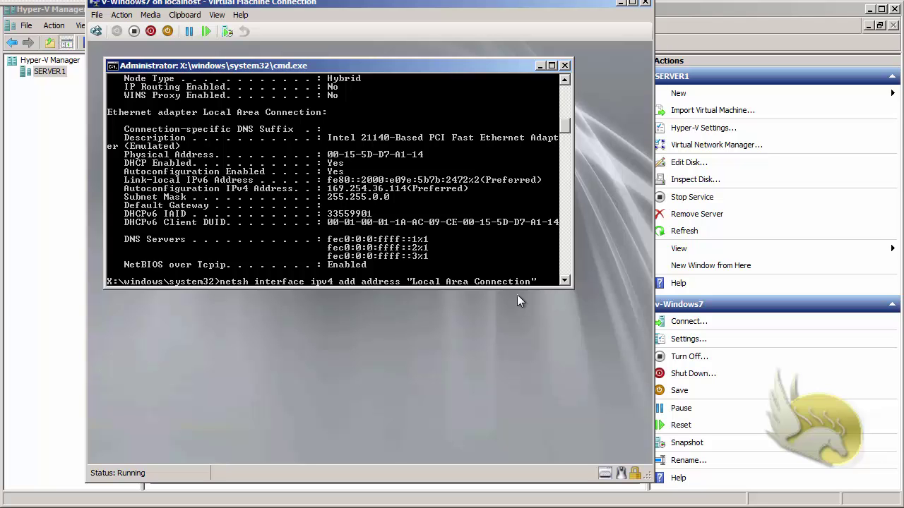
type("172")
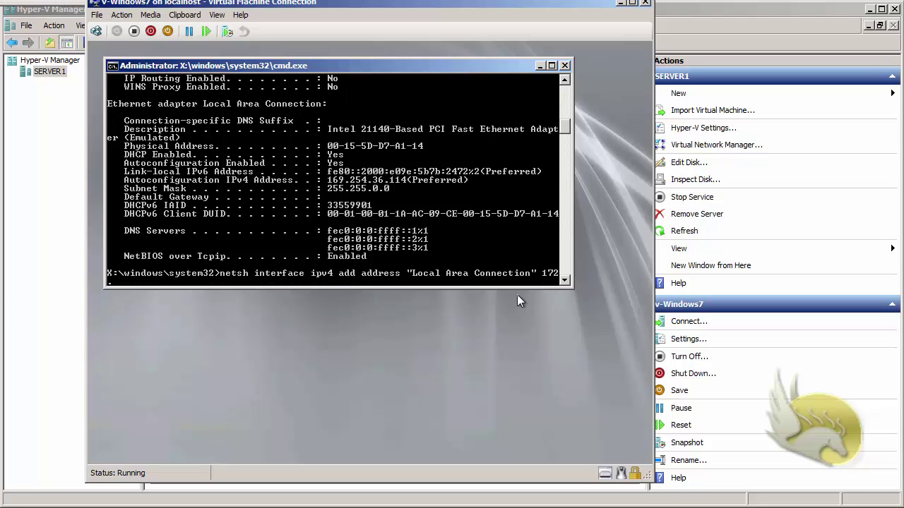
type(".16.10.112 255.255.255.0")
key("Return")
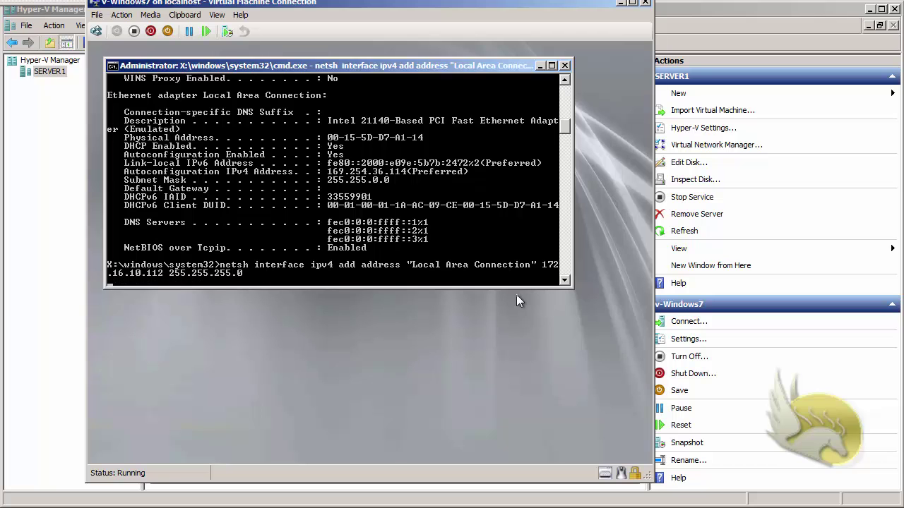
Step: Ping 172.16.10.101 to test the connection to the server
key("Return")
key("Return")
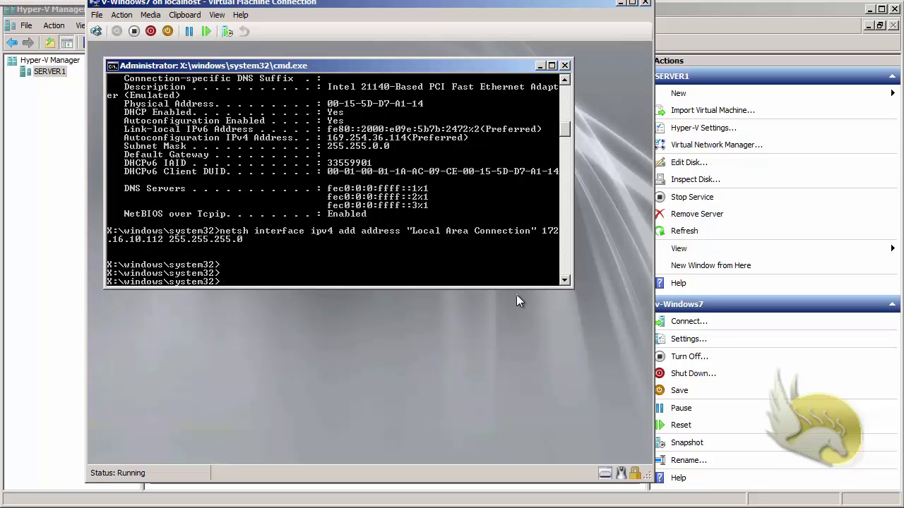
type("ping 172.16.10.101")
key("Return")
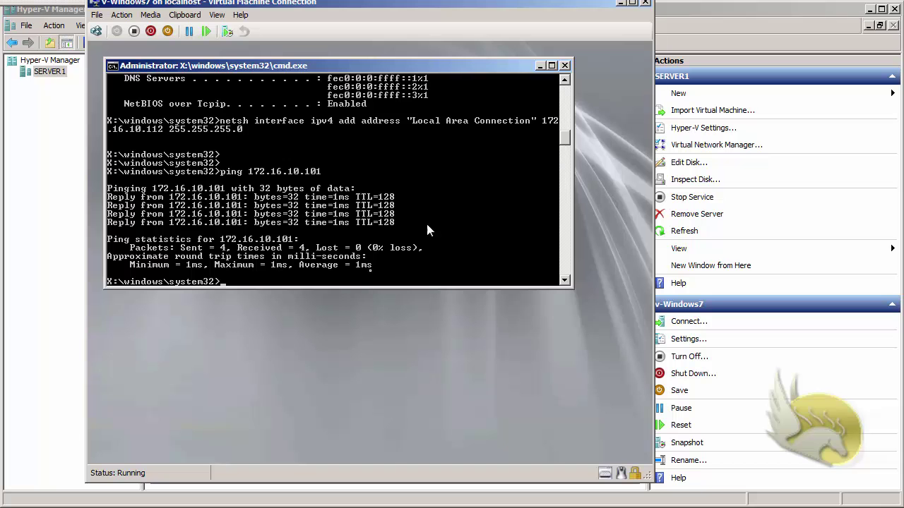
Step: Switch to Windows Explorer on the host and locate imagex.exe in M:\Program Files\Windows AIK\Tools\x86
key("alt+Tab")
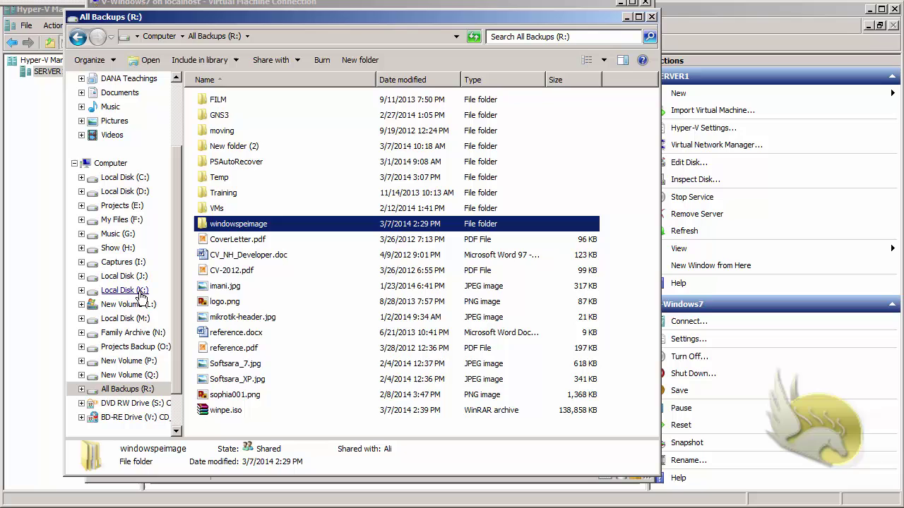
left_click(140, 321)
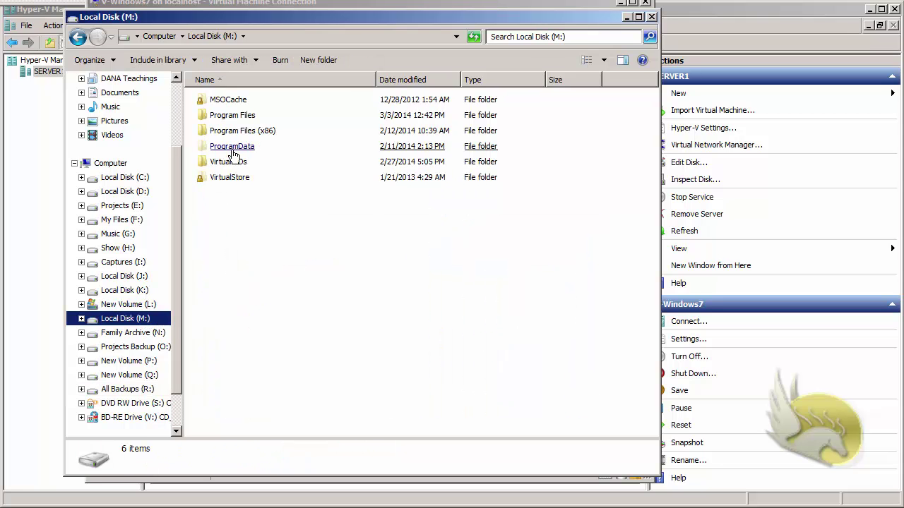
double_click(225, 116)
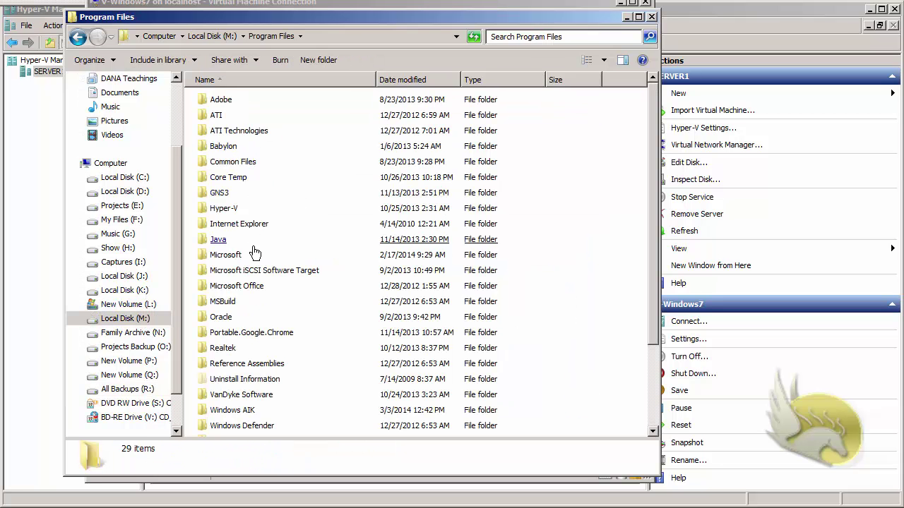
double_click(260, 410)
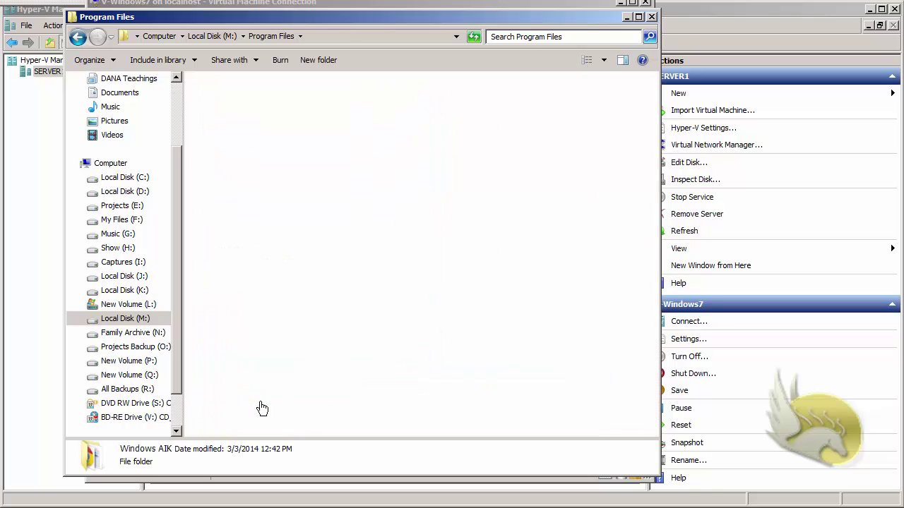
left_click(216, 150)
double_click(216, 150)
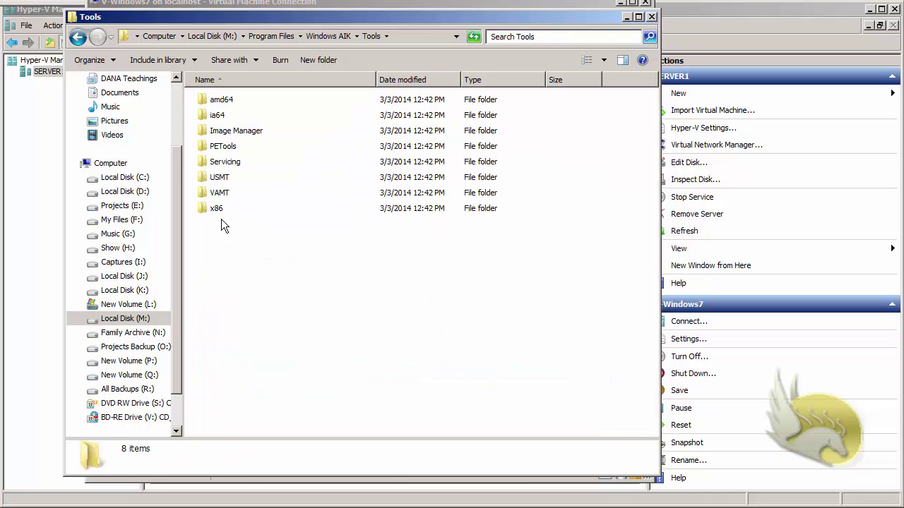
double_click(219, 210)
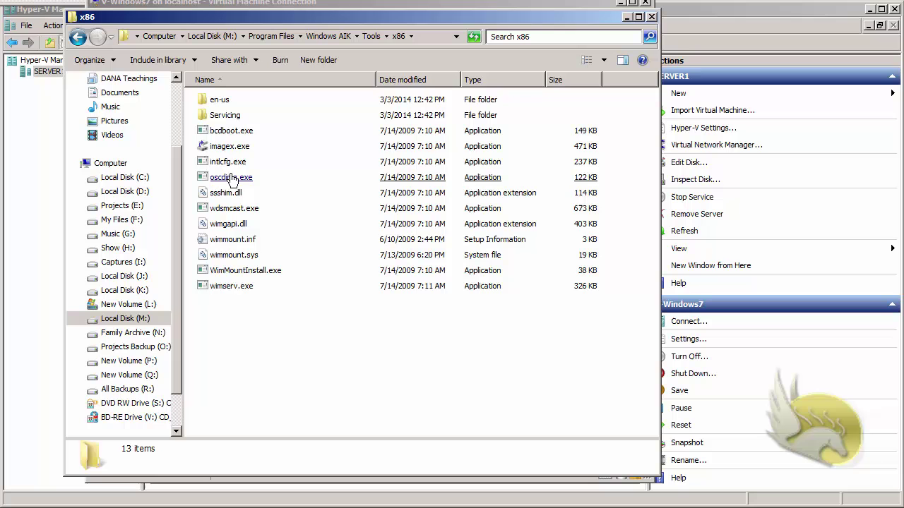
left_click(229, 146)
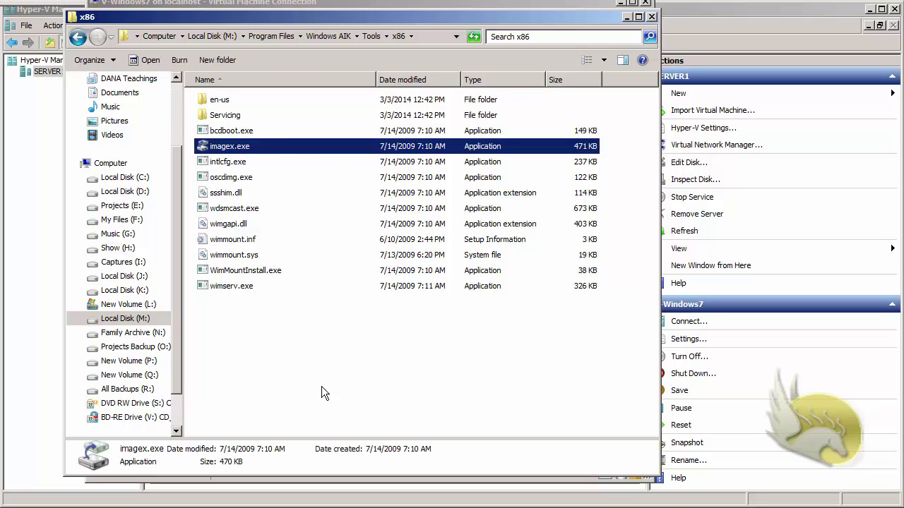
Step: Copy the x86 folder from the Windows AIK Tools folder into the windowspeimage folder on drive R:
left_click(77, 36)
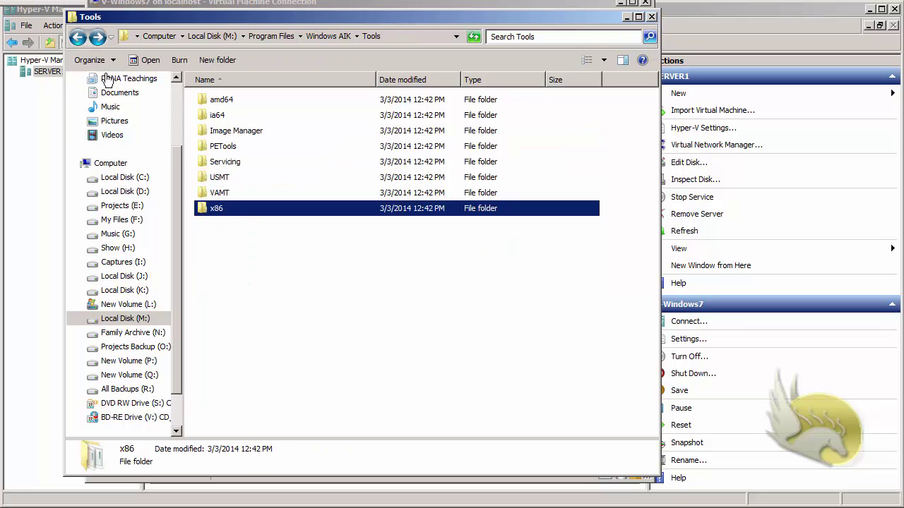
right_click(216, 208)
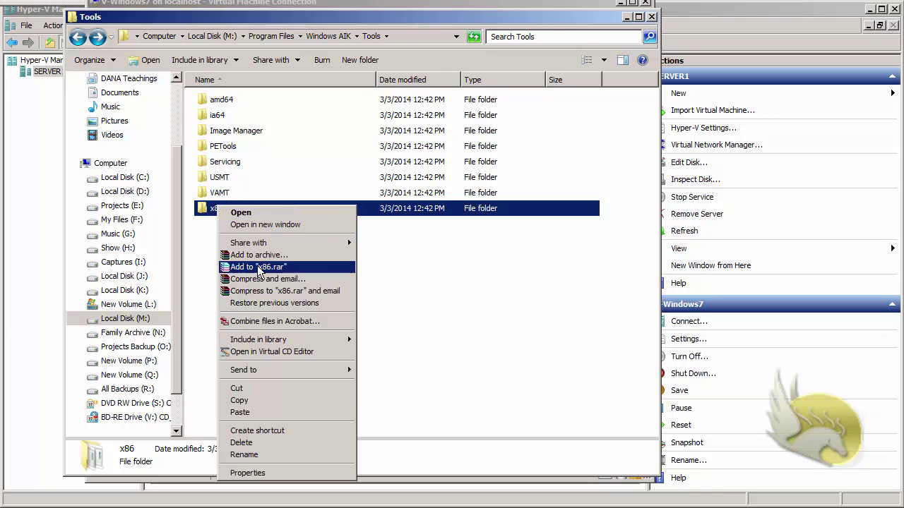
left_click(284, 399)
left_click(147, 390)
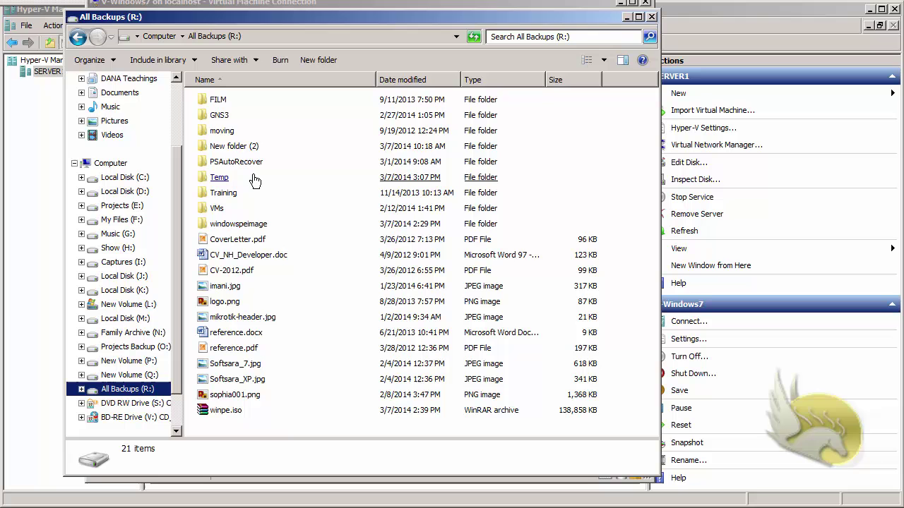
double_click(240, 224)
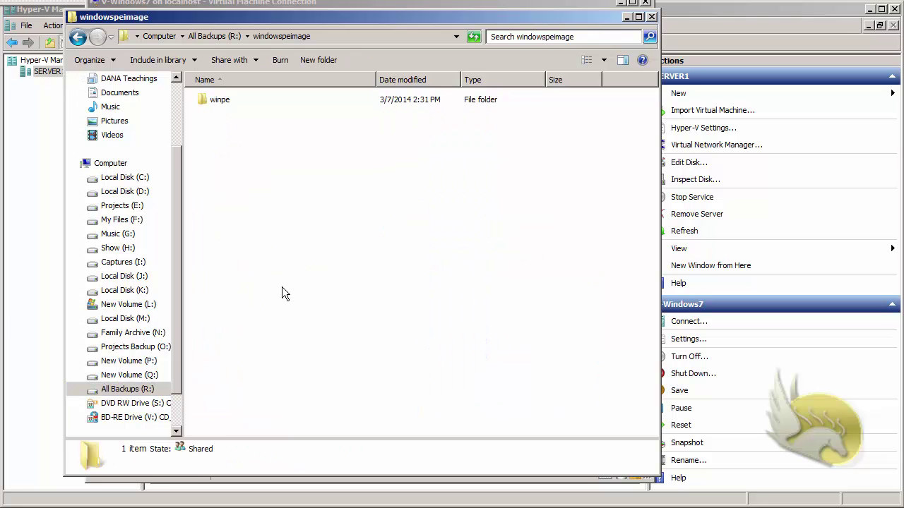
right_click(221, 197)
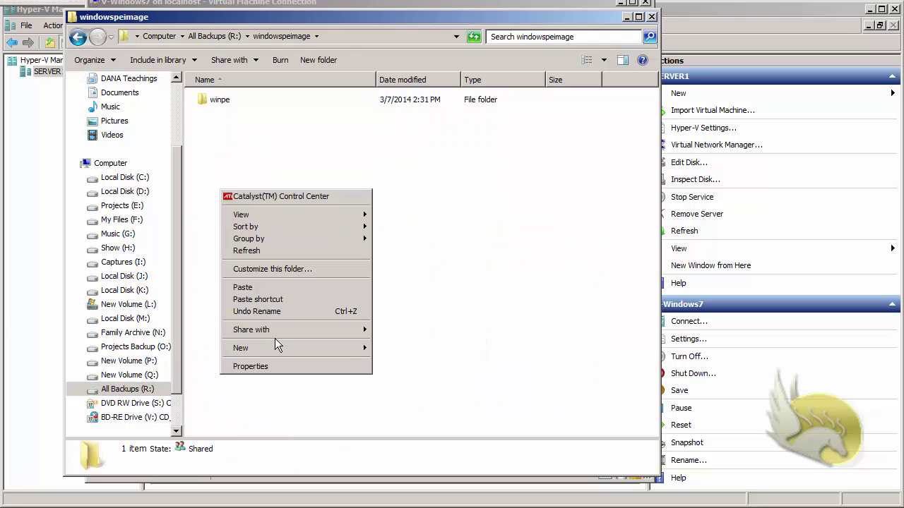
left_click(260, 288)
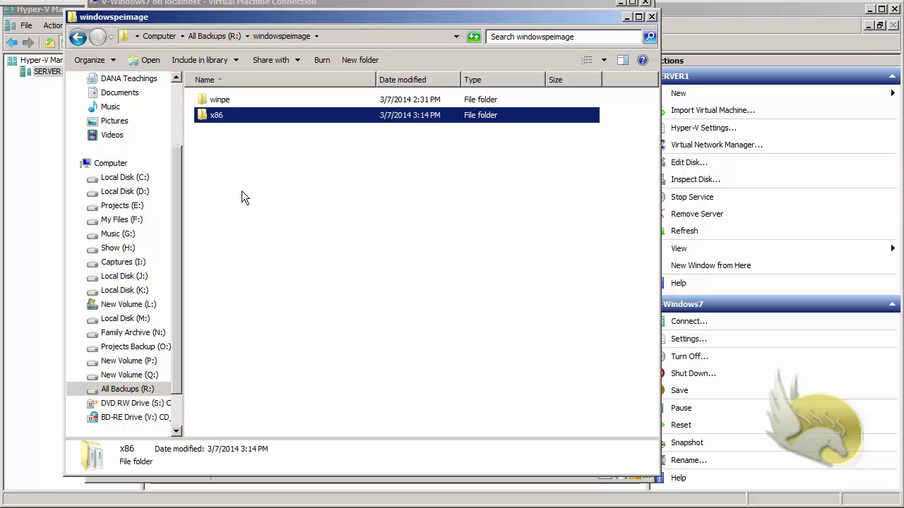
Step: Rename the copied x86 folder in windowspeimage as tools
right_click(217, 118)
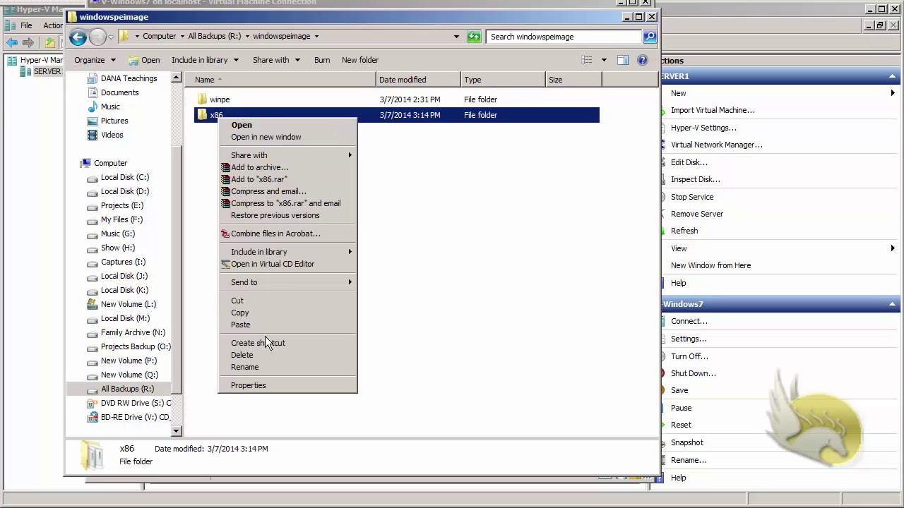
left_click(260, 367)
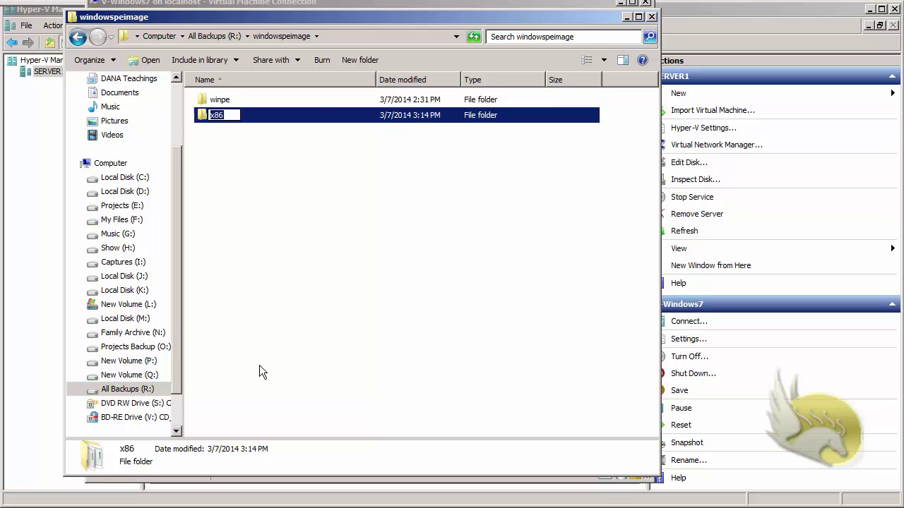
type("tools")
key("Return")
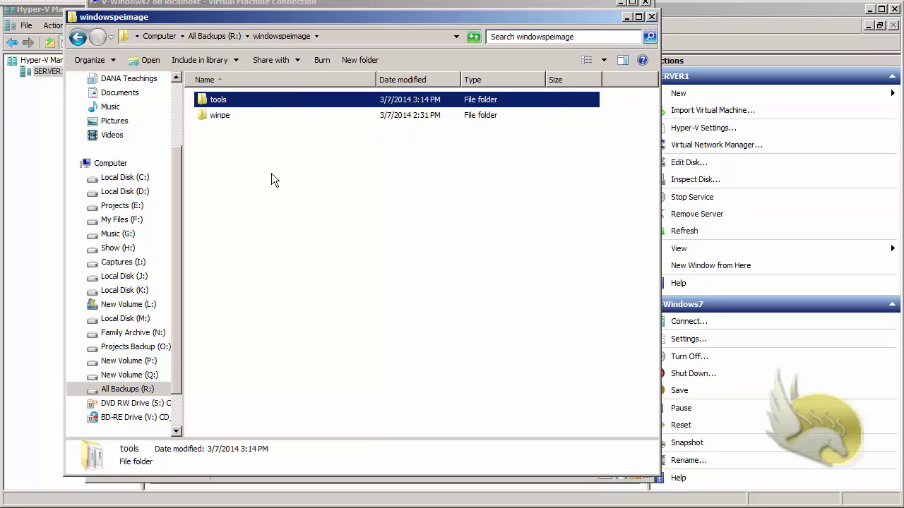
Step: Switch back to the v-Windows7 virtual machine and run net use z: \\172.16.10.101\windowspeimage to map the share
left_click(204, 3)
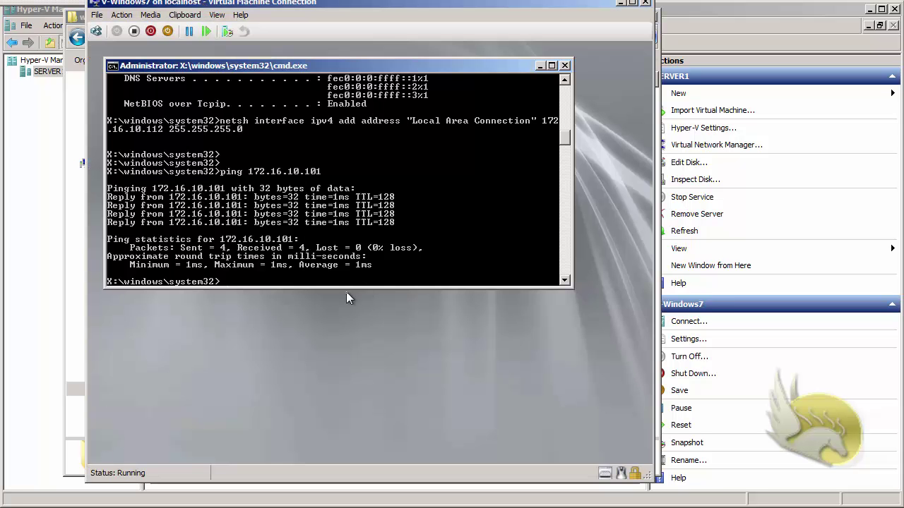
key("Return")
key("Return")
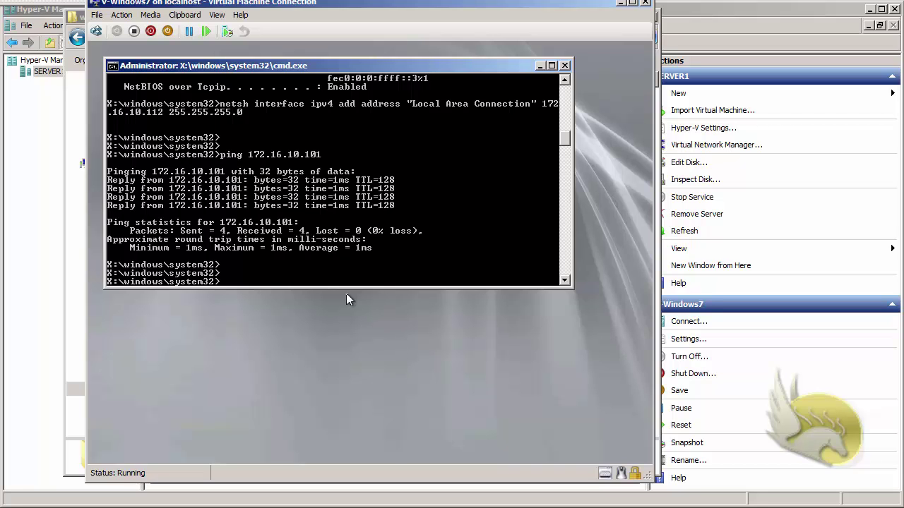
type("net use z: \\\\172")
type(".16.10.101\\windowspeimag")
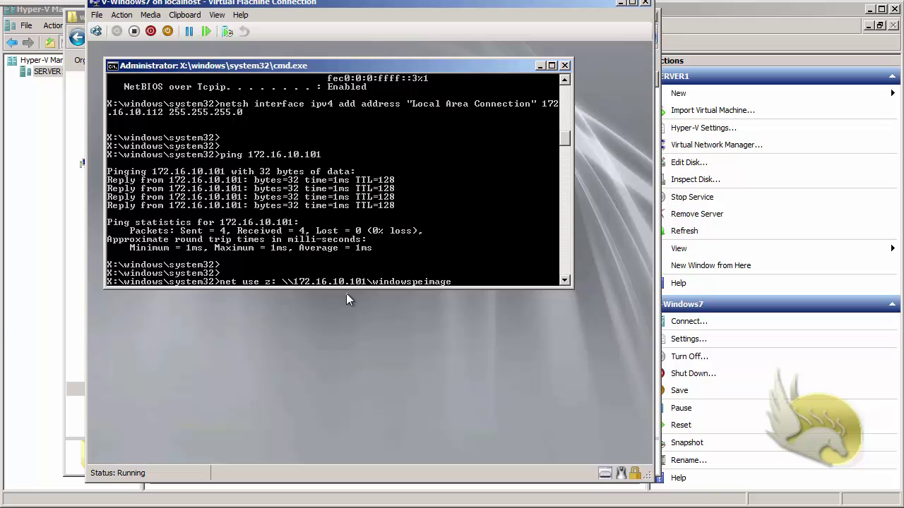
type("e")
key("Return")
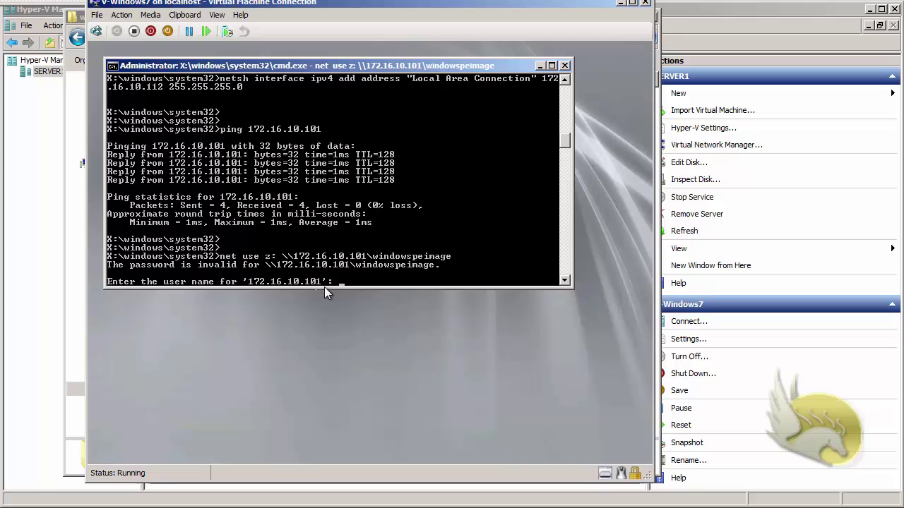
Step: Try to sign in to 172.16.10.101 with the user name administrator and the account password
type("administrator")
key("Return")
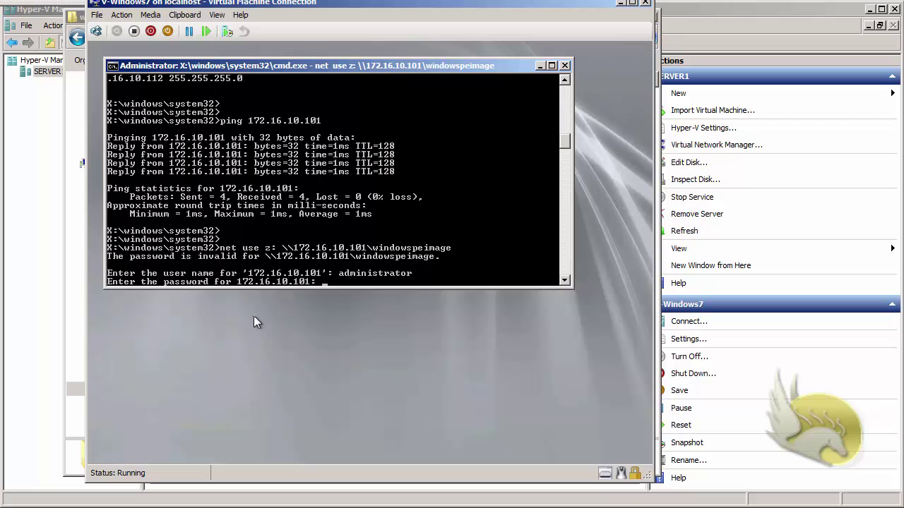
key("Return")
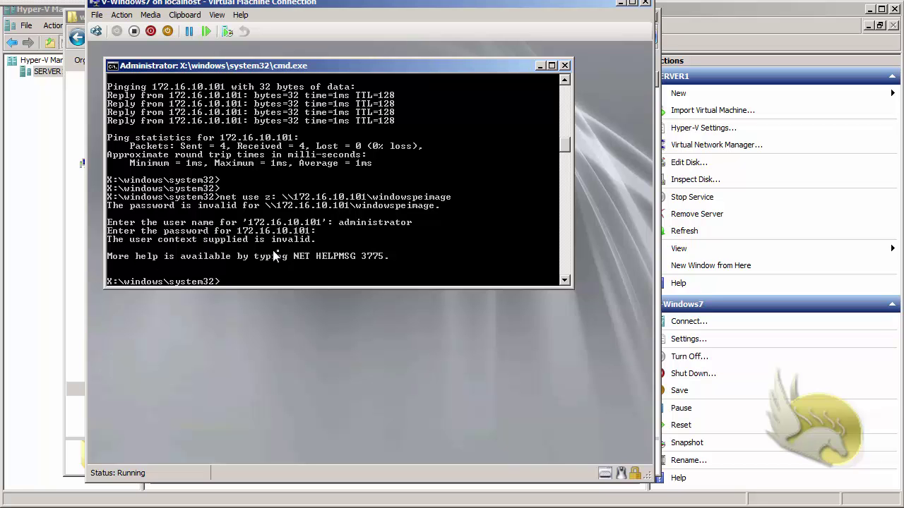
Step: Rerun net use z: \\172.16.10.101\windowspeimage and sign in as server1\administrator with the account password
key("Up")
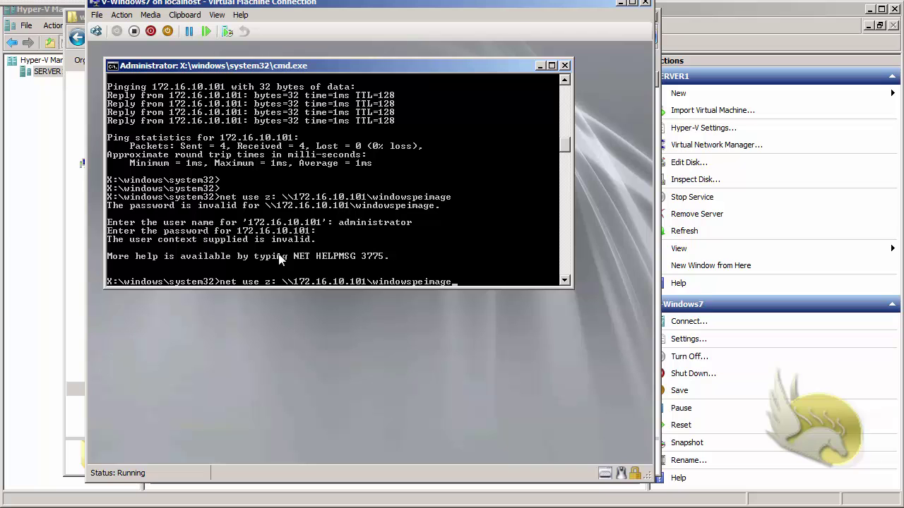
key("Return")
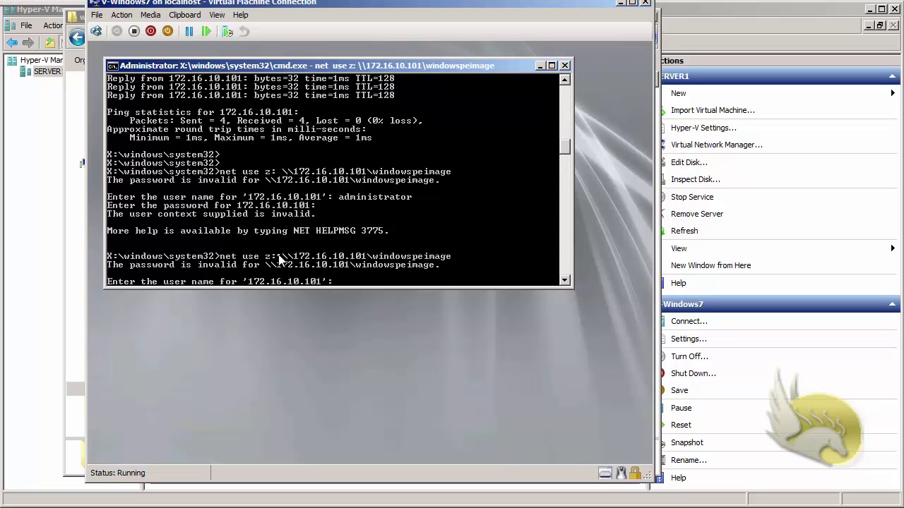
type("server1\\administrator")
key("Return")
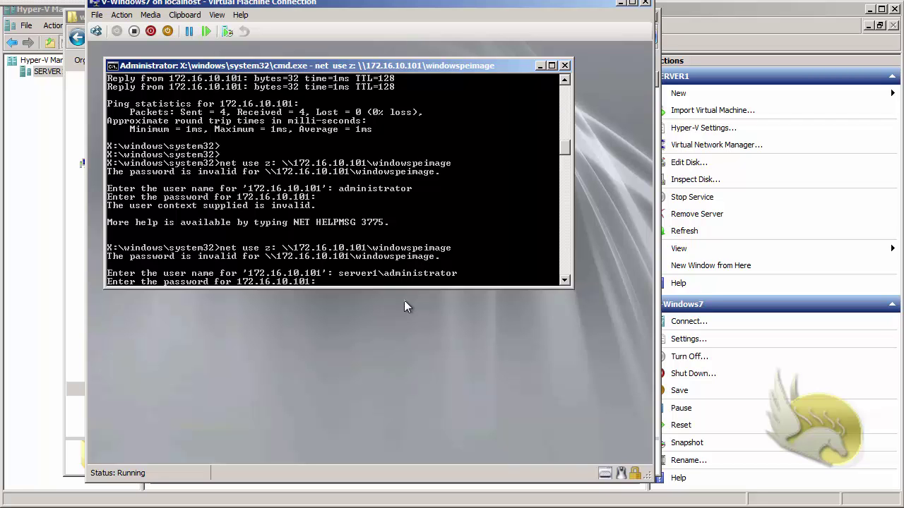
key("Return")
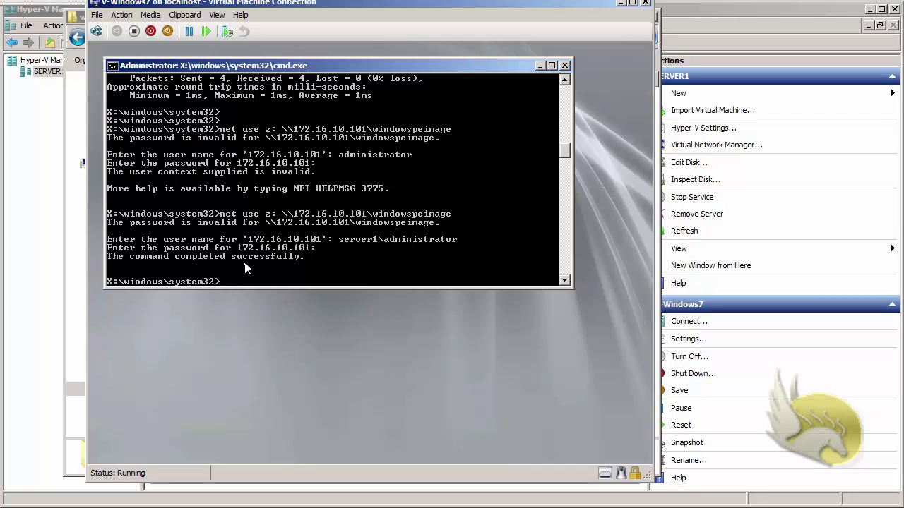
Step: Copy all files from z:\tools into X:\windows\system32 with copy z:\tools\*.*, choosing all for the overwrite
type("copy z:\\tools\\*.*")
key("Return")
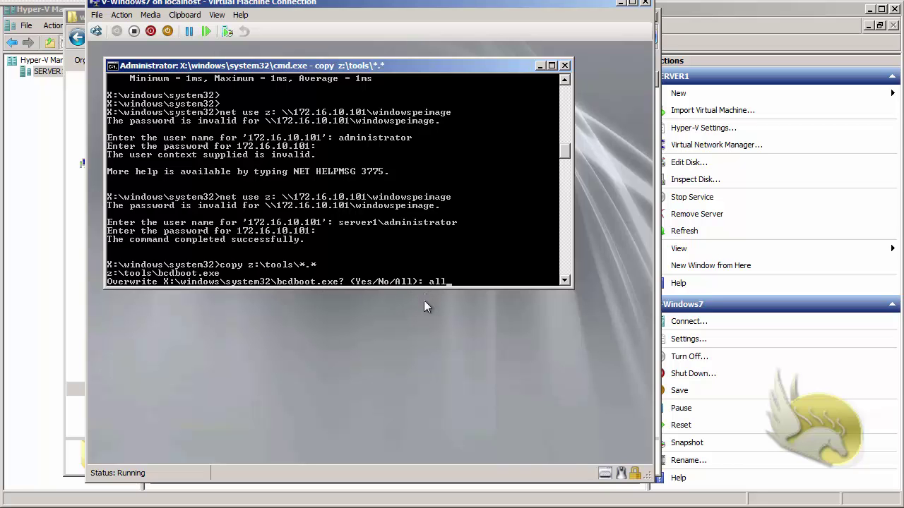
key("Return")
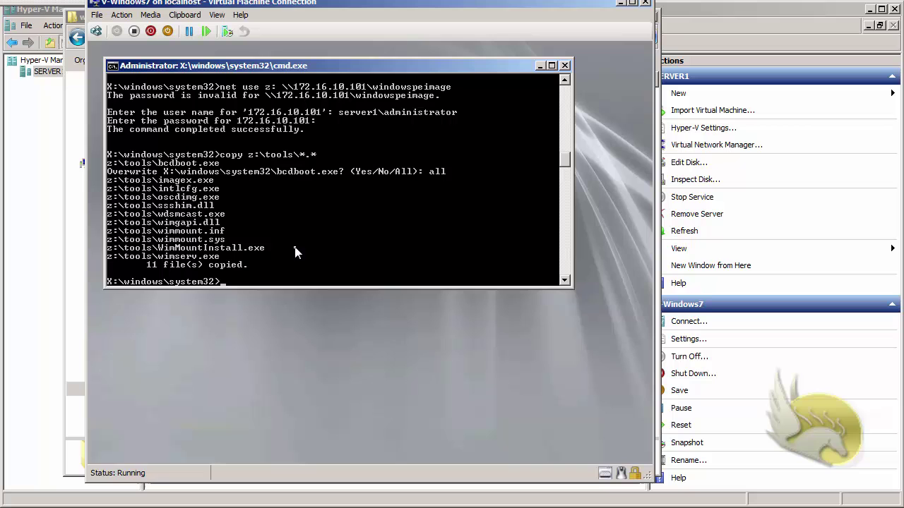
Step: Begin a command with imagex.exe at the X:\windows\system32 prompt
type("imag")
key("Tab")
key("Tab")
key("Tab")
Step: Switch to the WAIK User's Guide, look up imagex in the index and browse the topics for ImageX and imaging
key("alt+Tab")
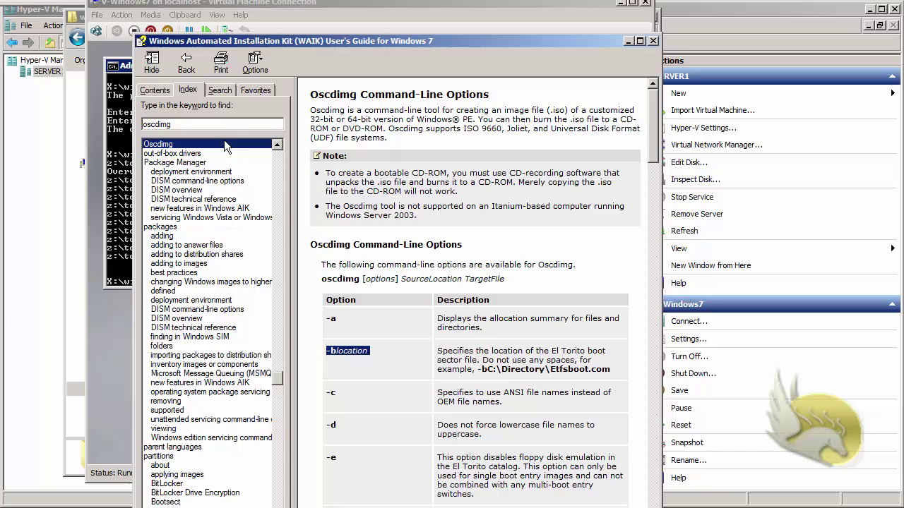
double_click(216, 125)
type("ima")
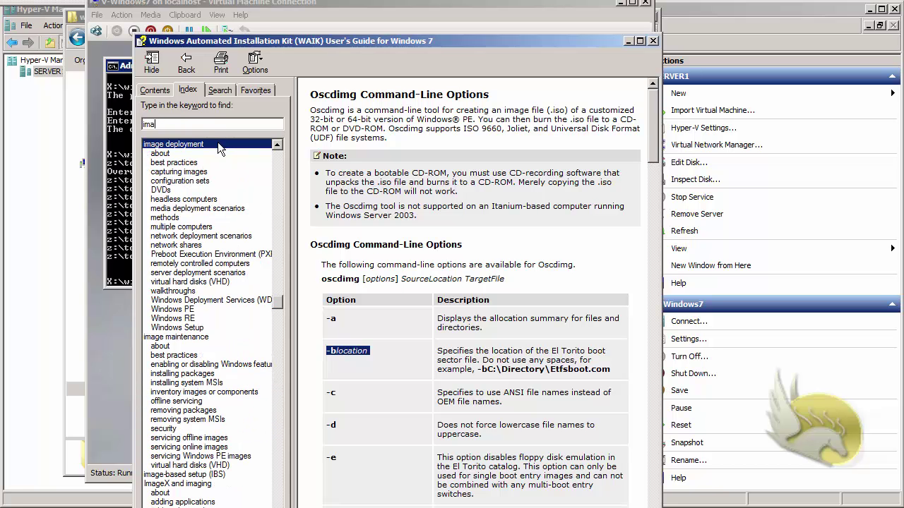
type("gex")
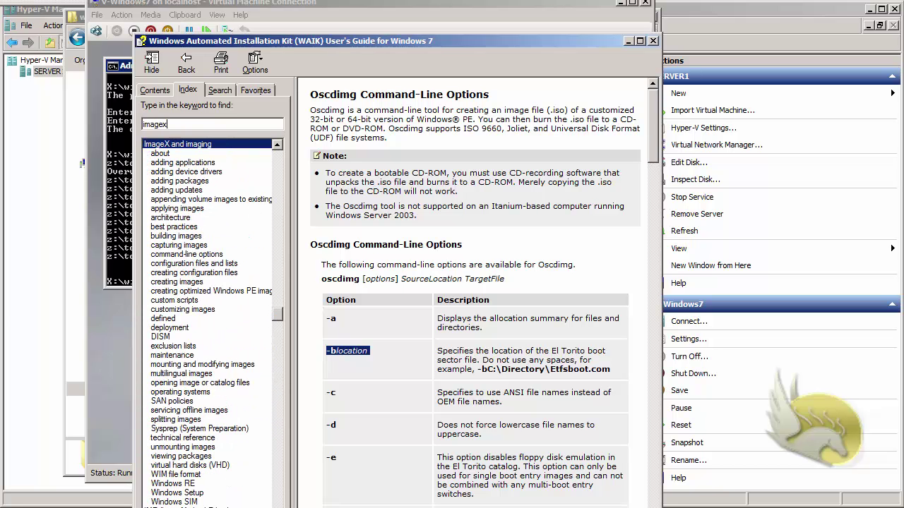
double_click(218, 143)
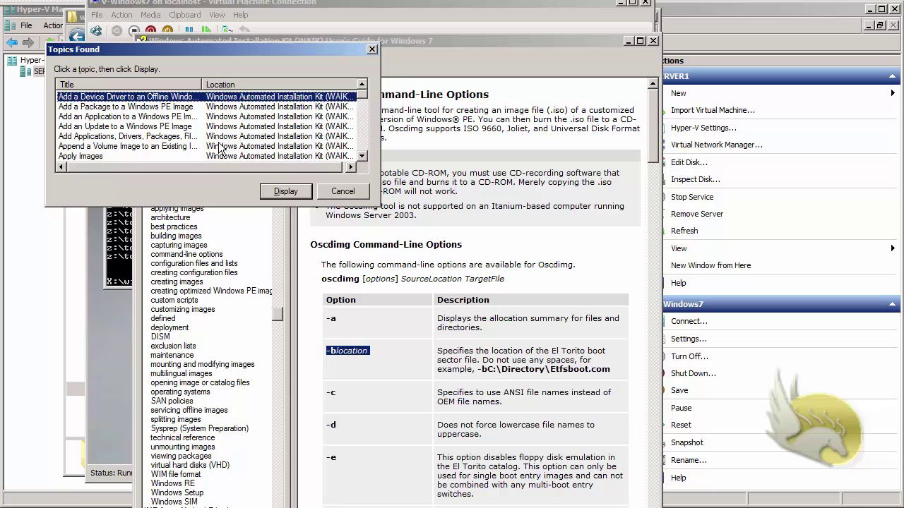
left_click(173, 128)
scroll(174, 136, "down", 1)
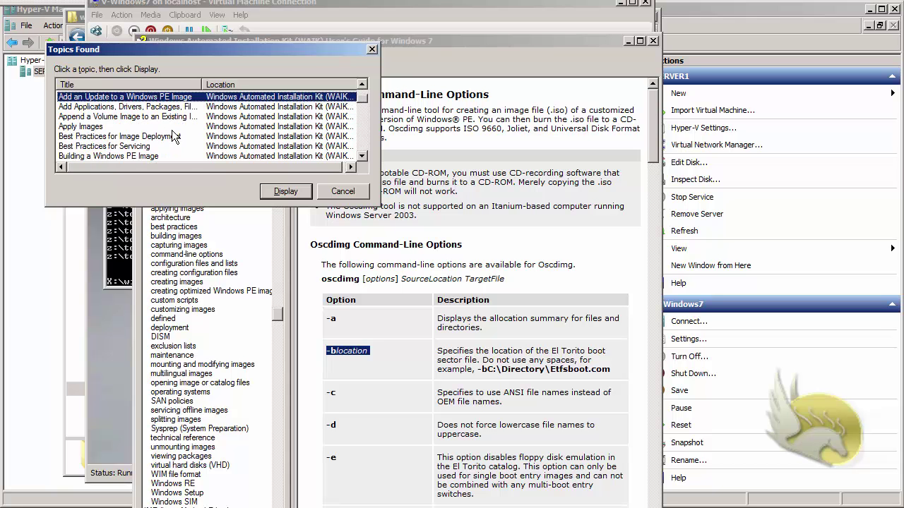
scroll(174, 136, "down", 1)
left_click(336, 189)
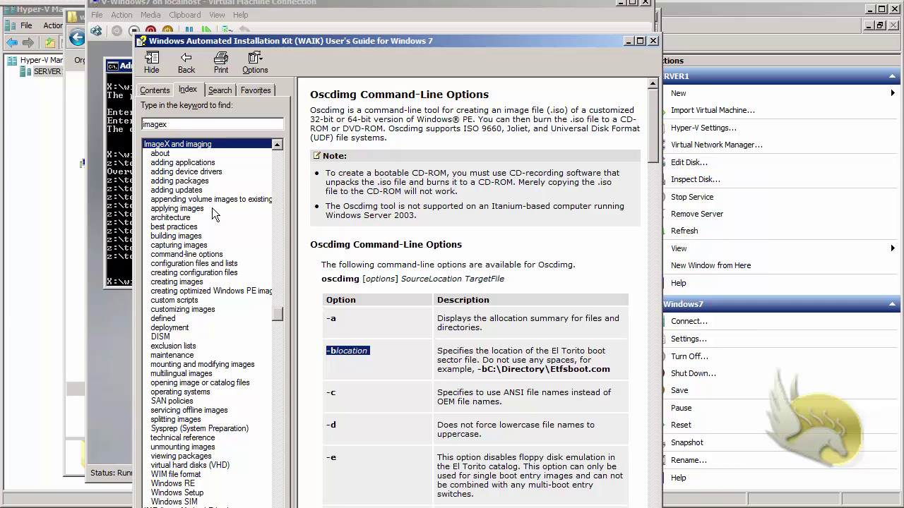
Step: Open the help topic Capture Images of Hard Disk Partitions by Using ImageX from the capturing images index entry
left_click(201, 246)
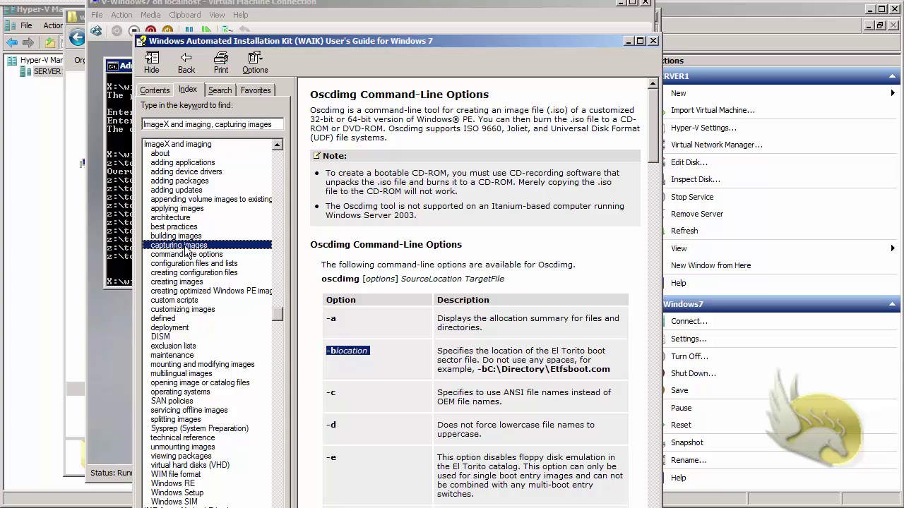
double_click(196, 246)
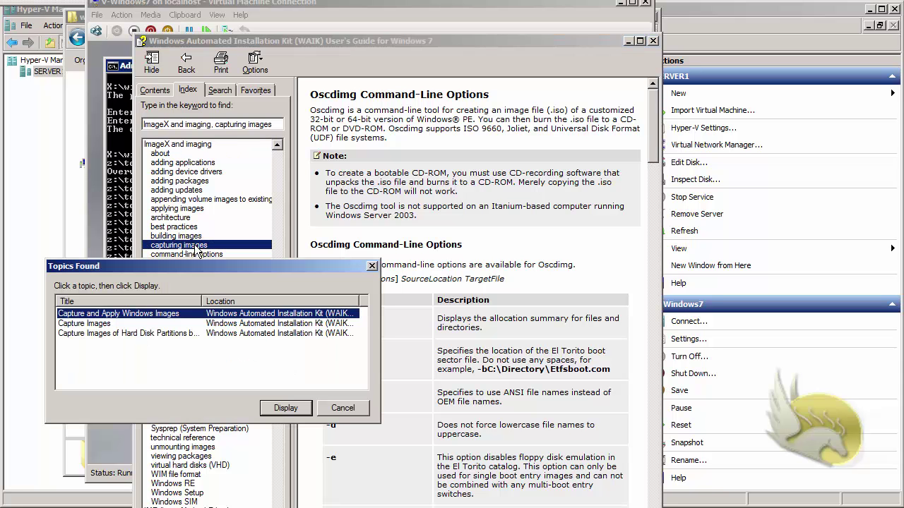
double_click(119, 334)
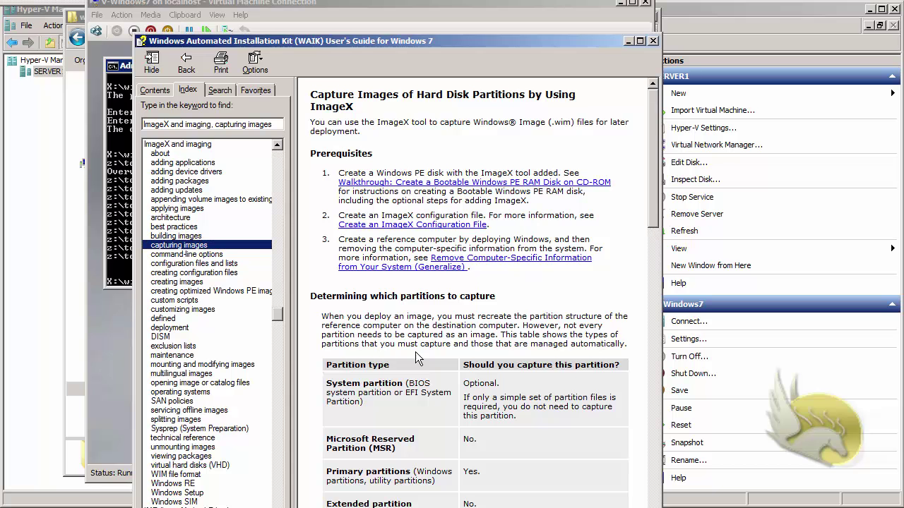
Step: Examine the procedure for capturing an image, especially the example imagex /capture command for the Windows partition
scroll(416, 351, "down", 8)
scroll(420, 351, "down", 5)
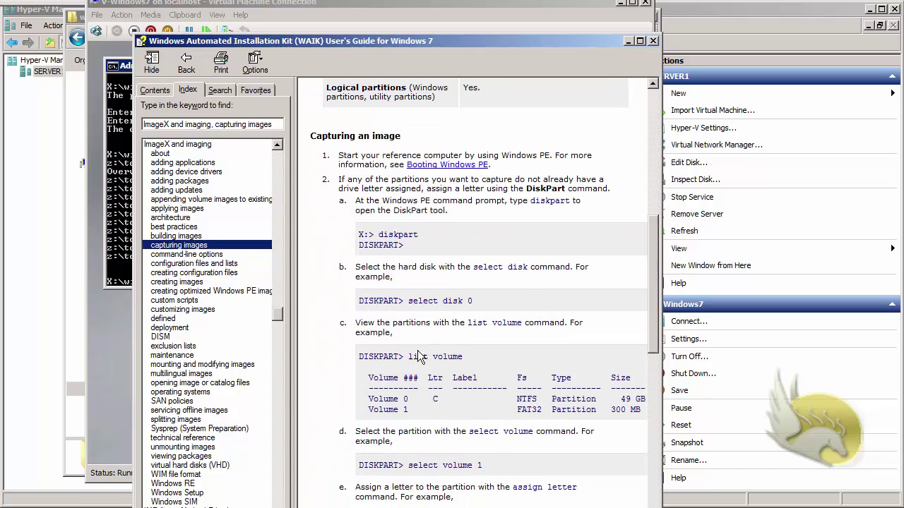
scroll(379, 354, "down", 5)
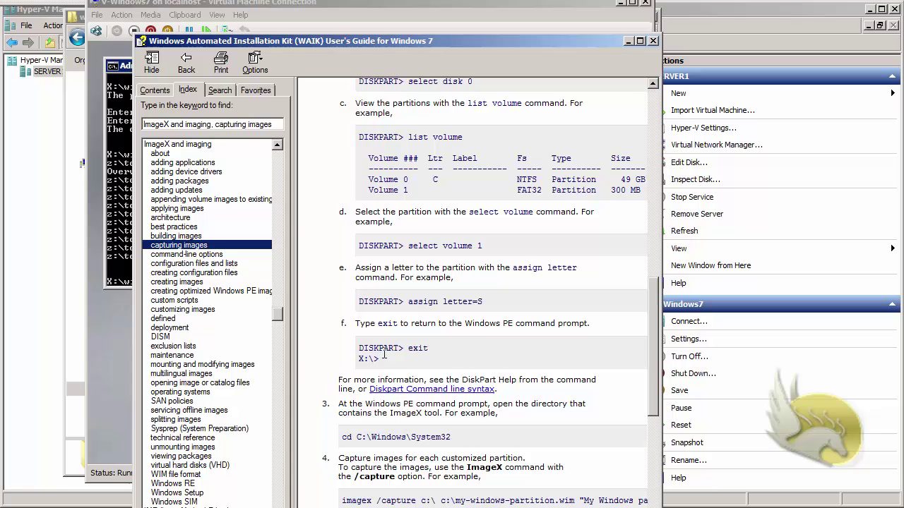
scroll(384, 354, "down", 4)
scroll(384, 353, "down", 4)
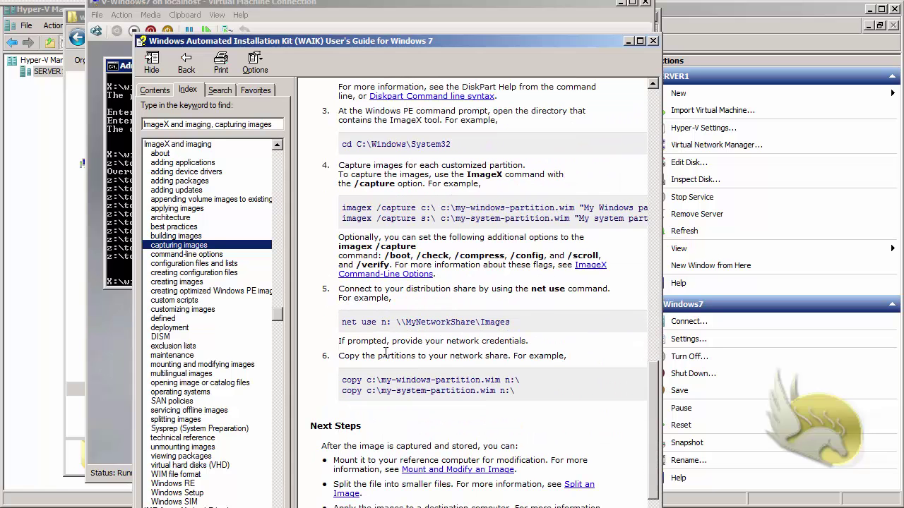
scroll(385, 351, "down", 2)
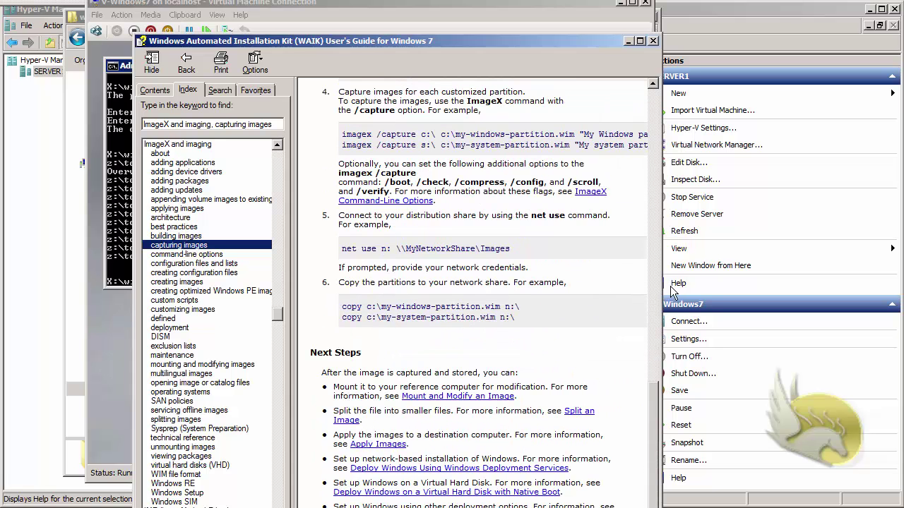
scroll(514, 308, "down", 3)
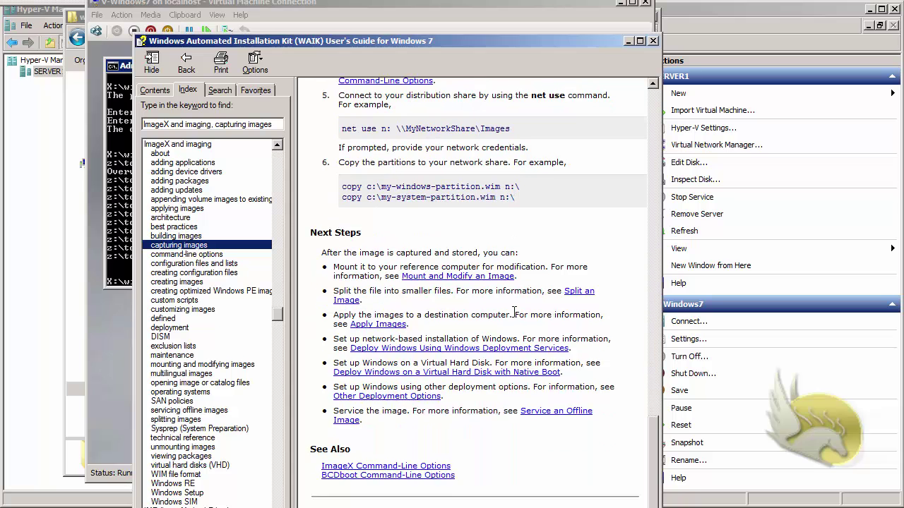
scroll(515, 311, "up", 4)
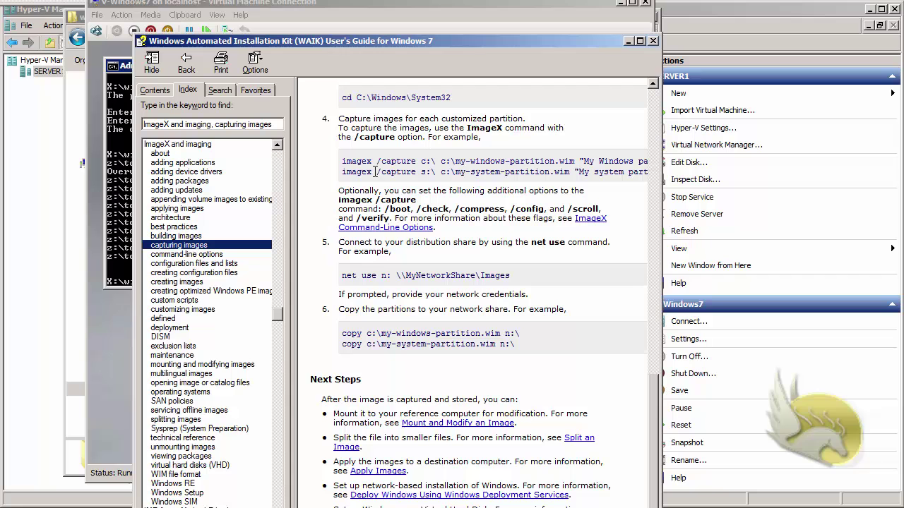
left_click_drag(342, 161, 555, 161)
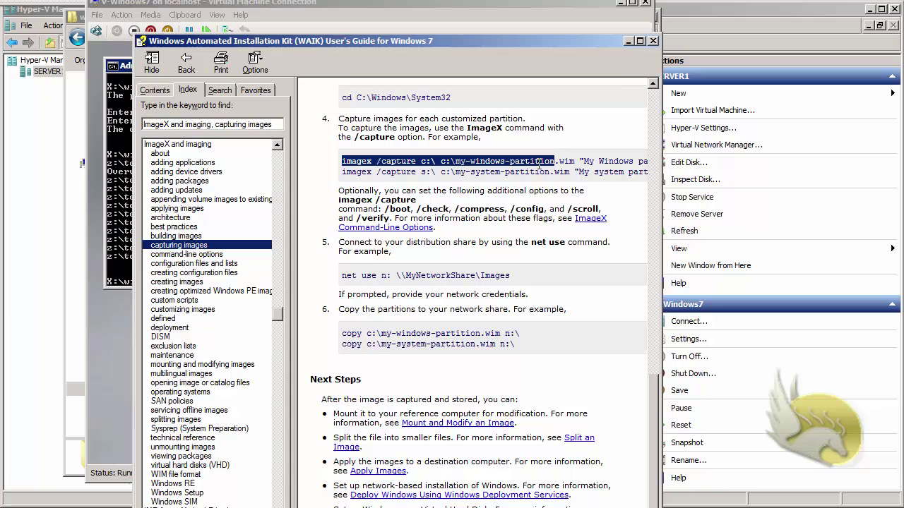
Step: Return to the virtual machine's prompt and run imagex.exe /capture d: d:\win7_image.wim "Windows 7 ultimate for Sales Group"
left_click(626, 41)
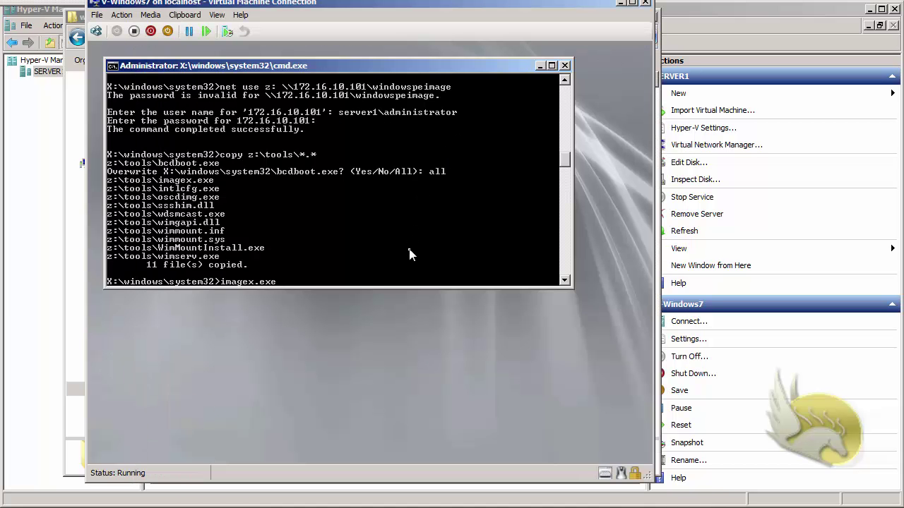
type("/cap")
key("Tab")
key("BackSpace")
key("BackSpace")
key("BackSpace")
key("BackSpace")
key("BackSpace")
key("BackSpace")
key("BackSpace")
type("ture d:")
type("d:\\")
type("win7_image.wim")
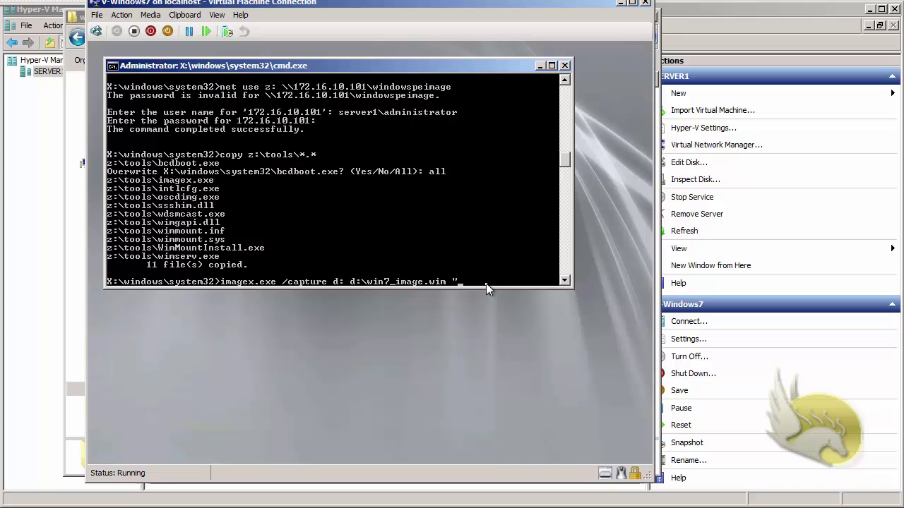
type("Windows 7 ultimate")
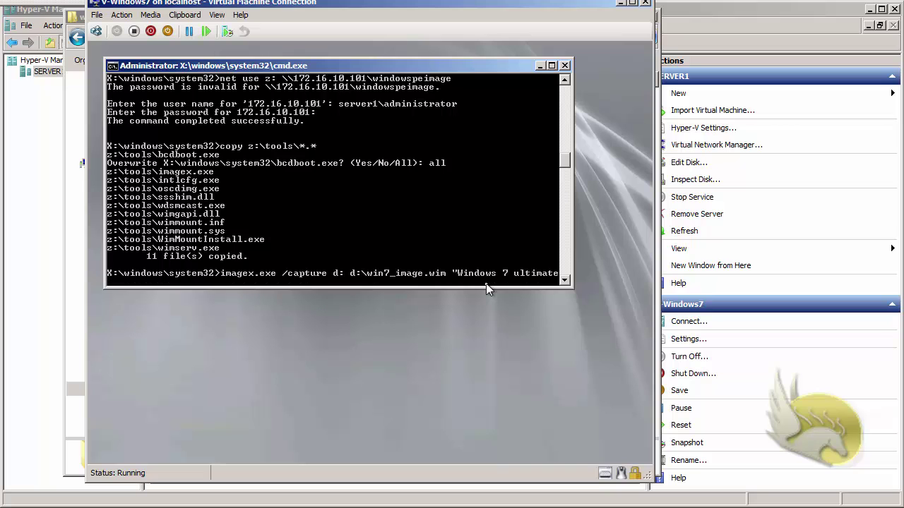
type(" for Sales Group\"")
key("Return")
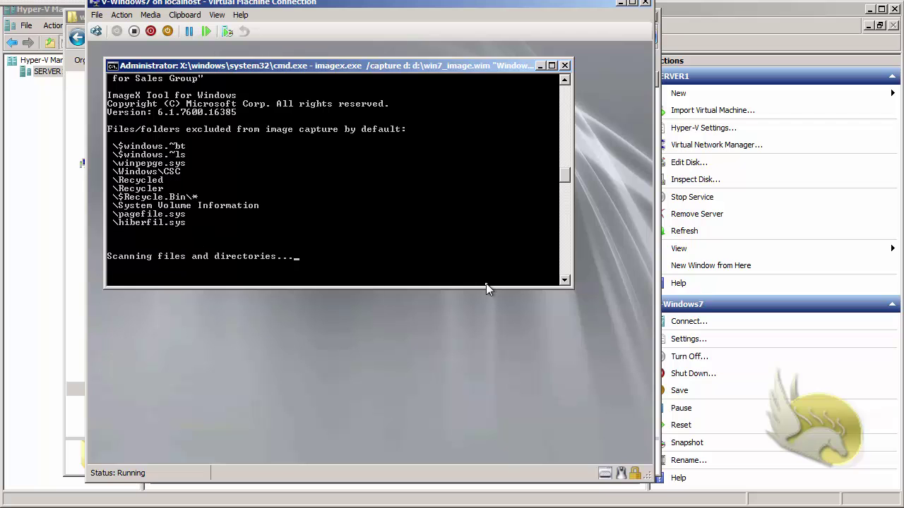